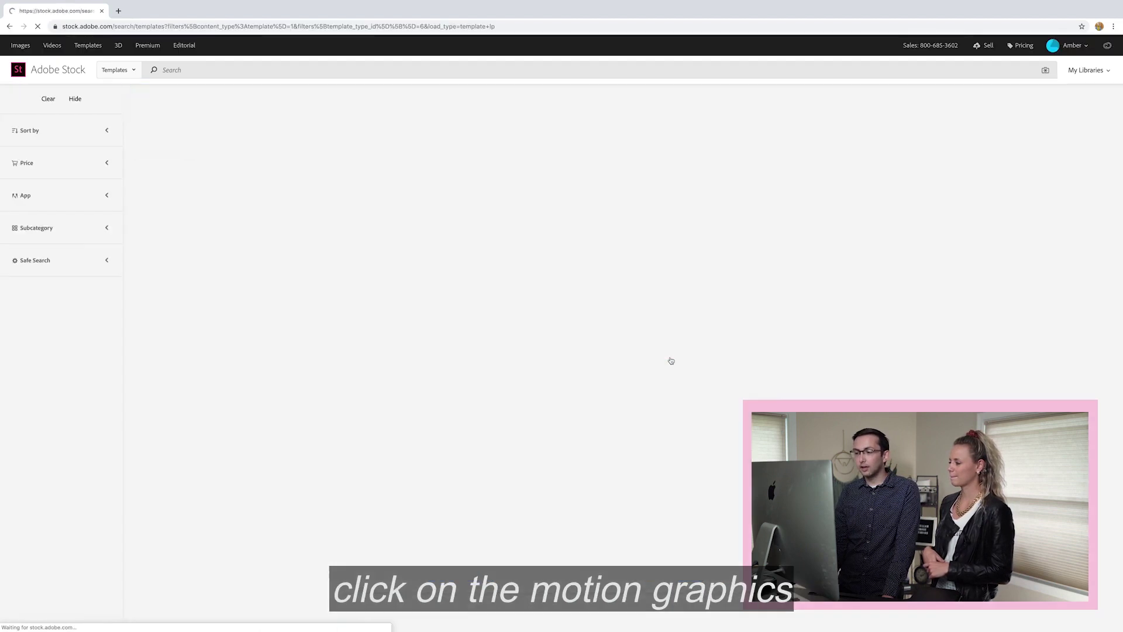
Step: Scroll the Premiere Pro template results and move to page 2
scroll(730, 375, down, 1)
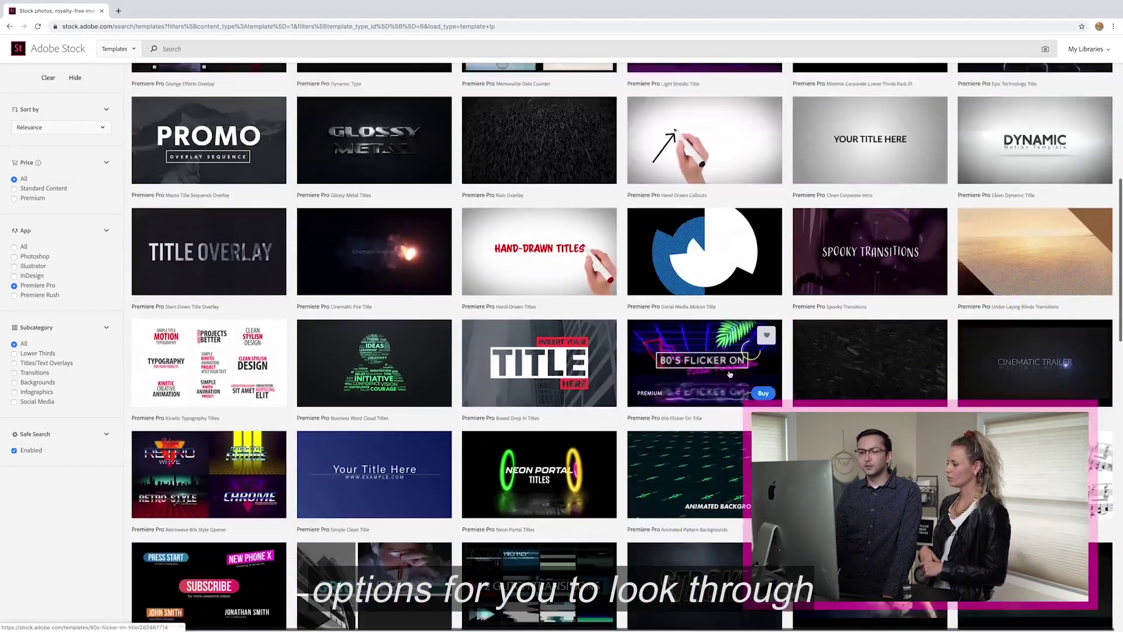
scroll(730, 375, down, 6)
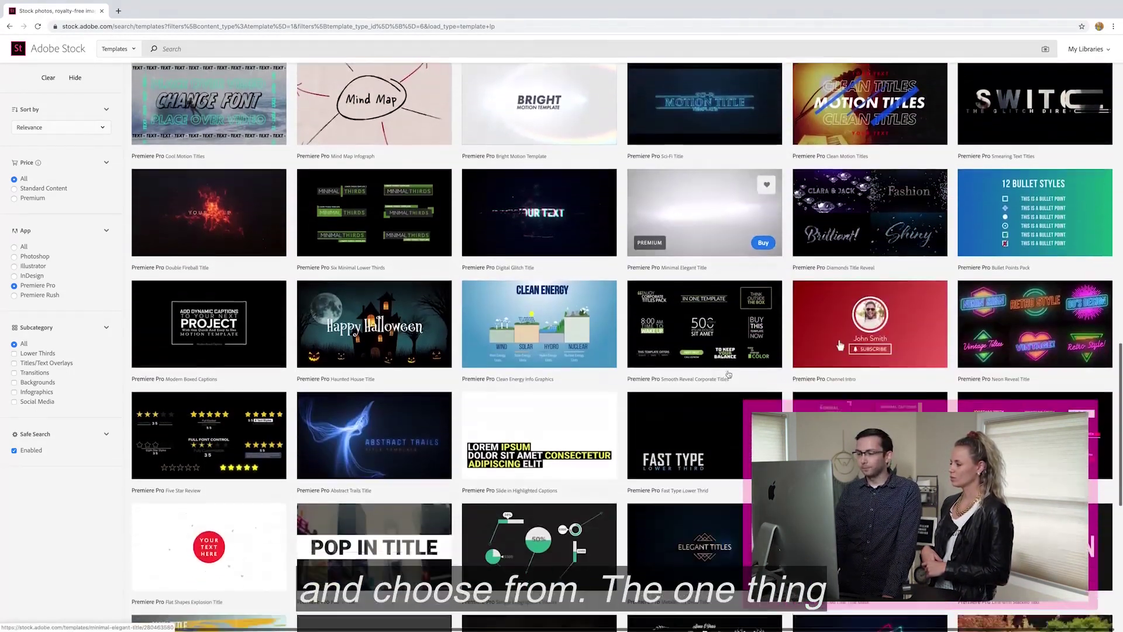
scroll(729, 374, down, 1)
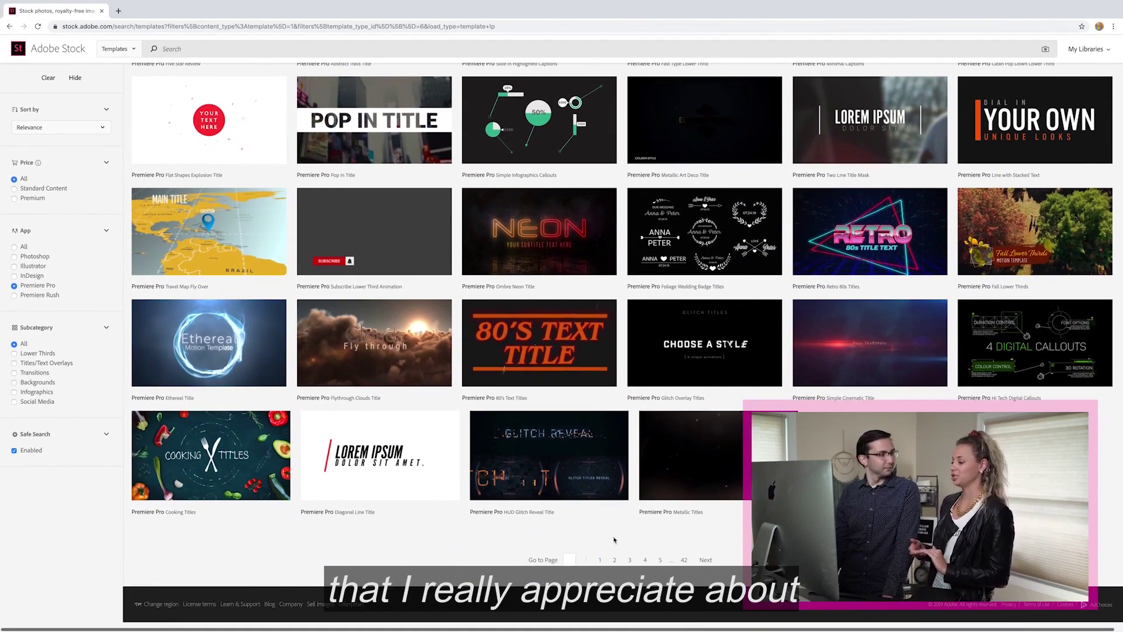
click(615, 561)
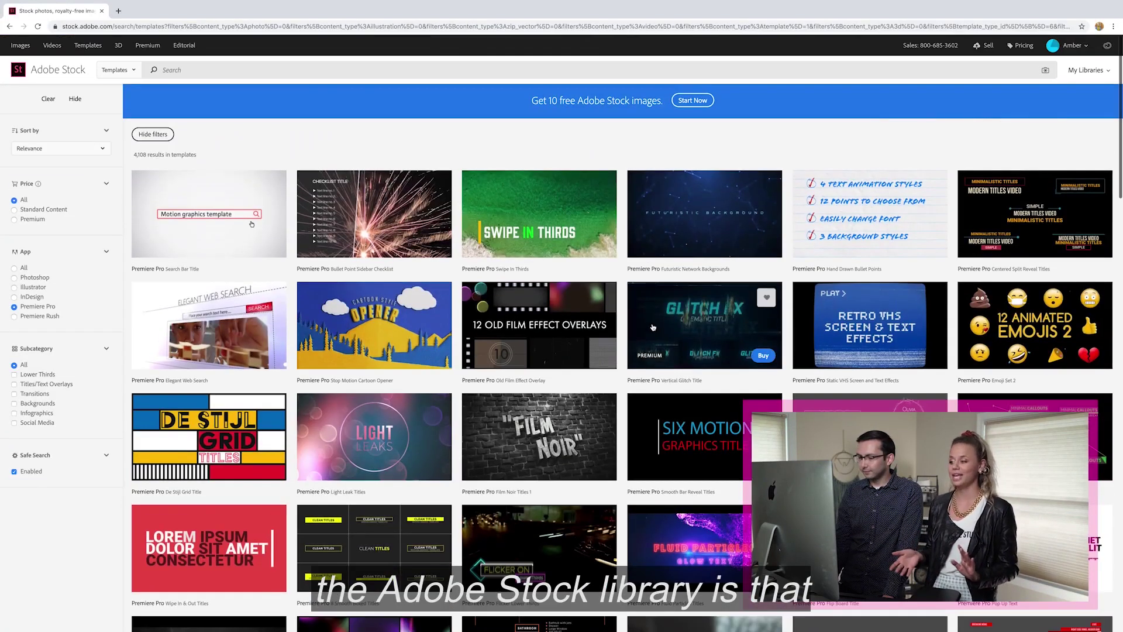
Step: Browse page 2, then go to page 3 of the template results and look over it
scroll(650, 321, down, 1)
scroll(649, 321, down, 3)
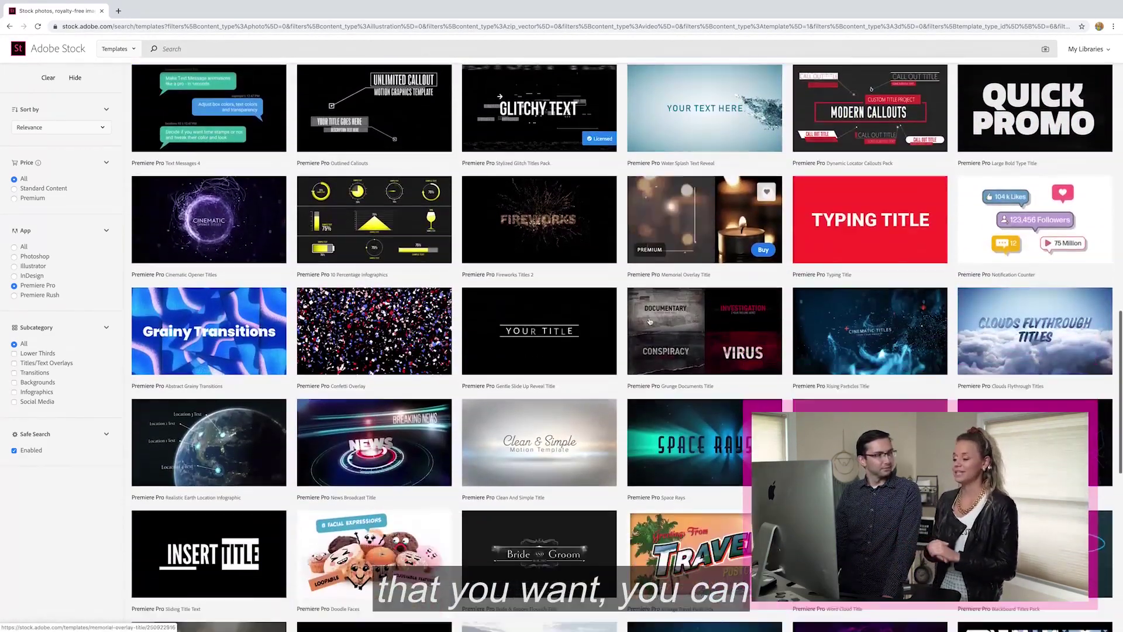
scroll(649, 321, down, 2)
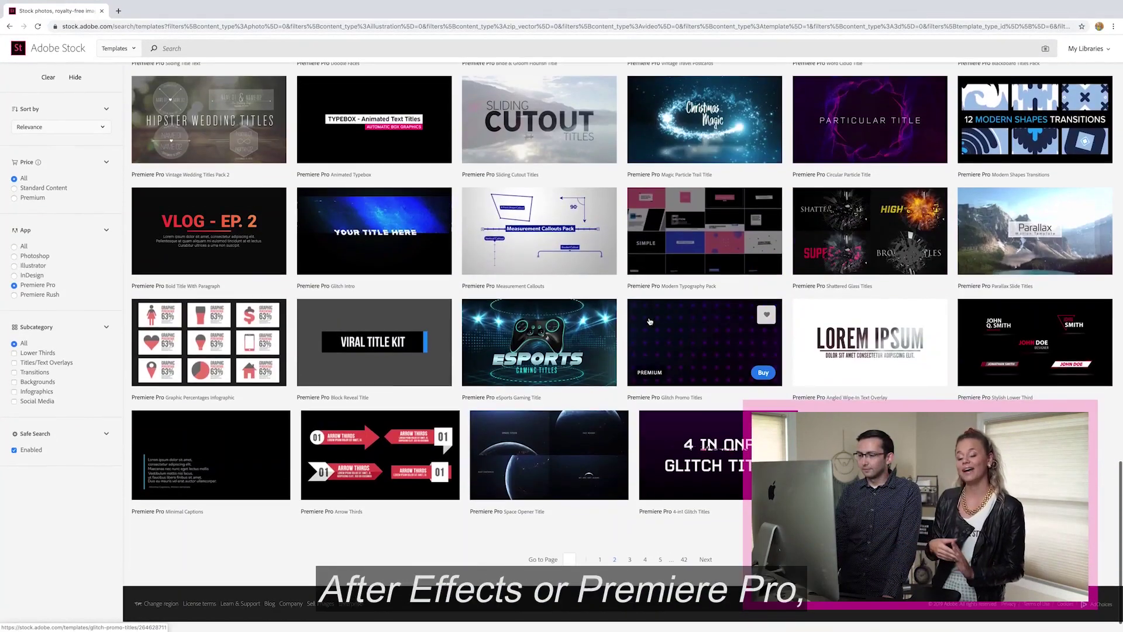
click(630, 561)
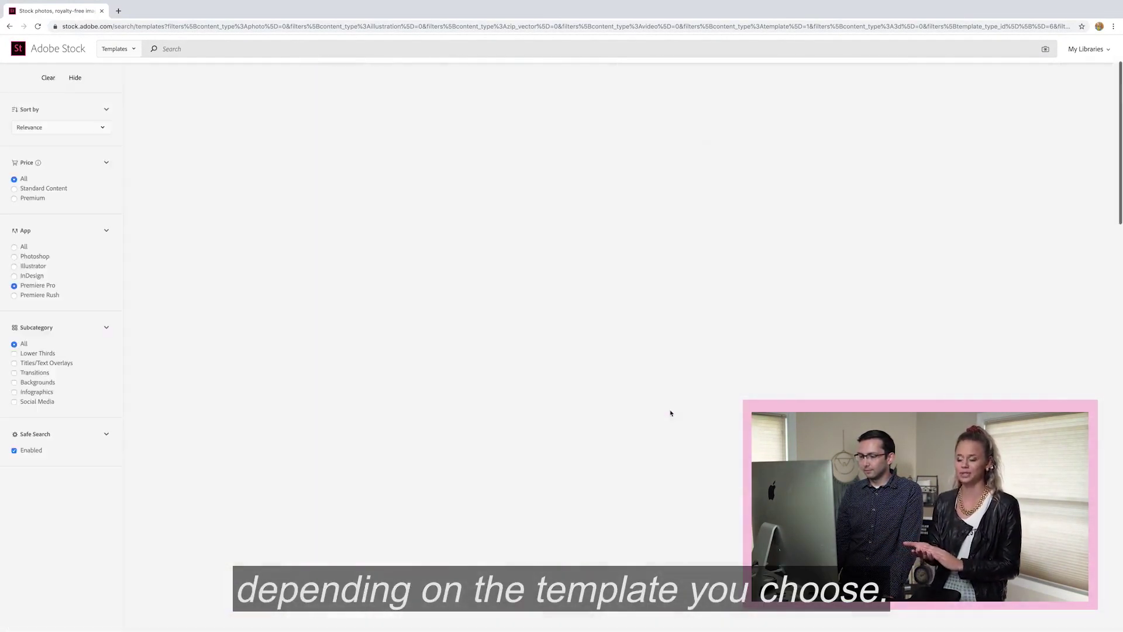
scroll(675, 405, down, 3)
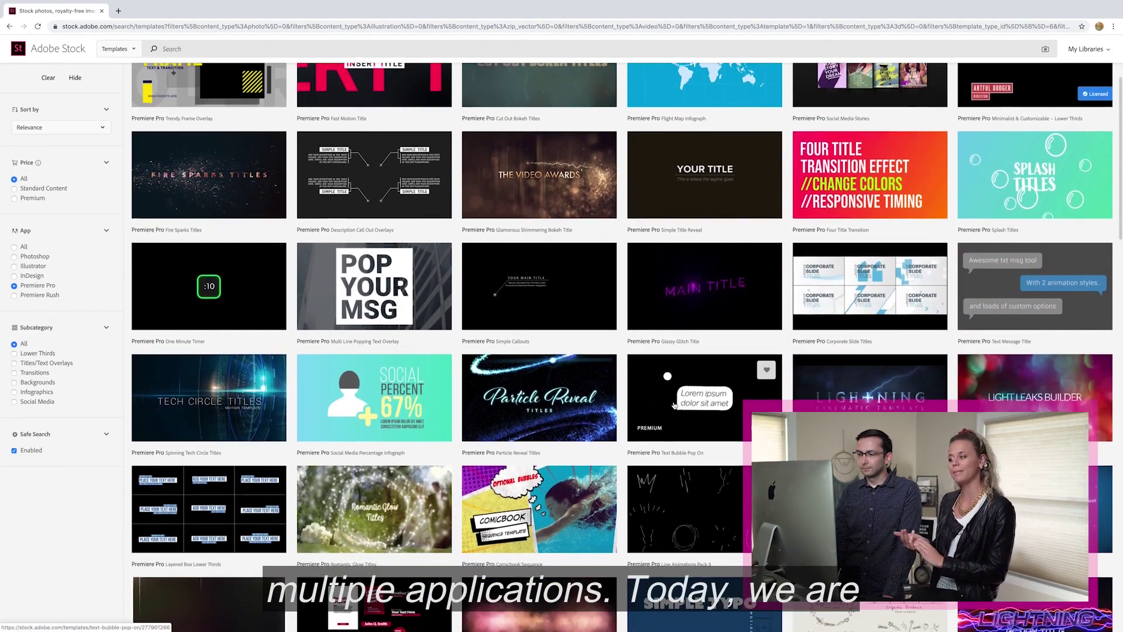
scroll(674, 406, down, 2)
scroll(677, 403, up, 1)
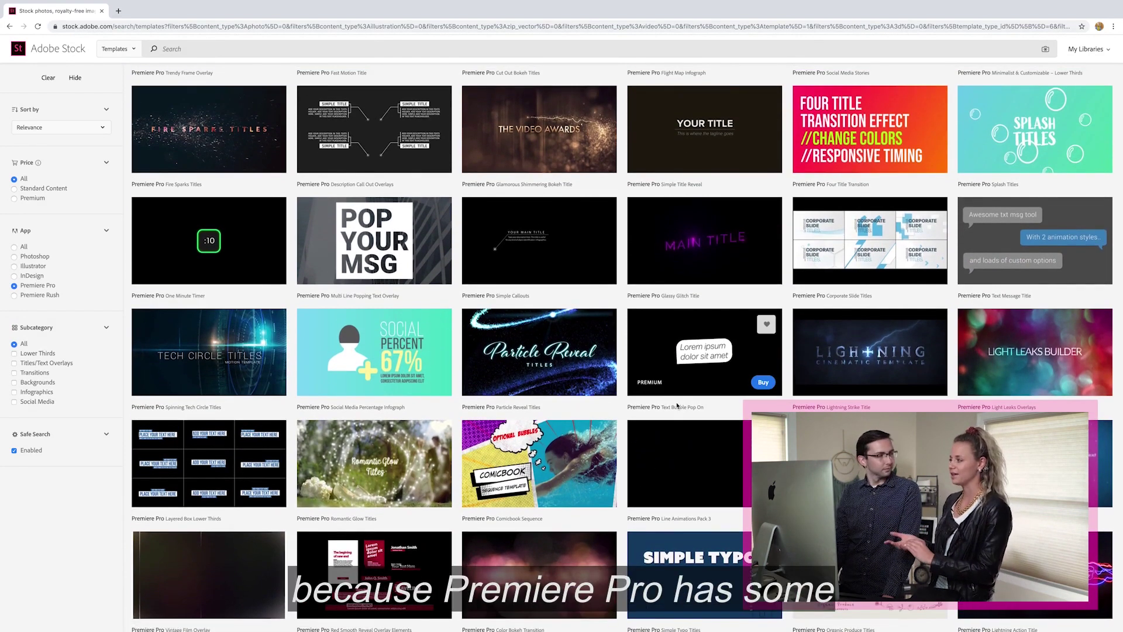
scroll(677, 405, up, 2)
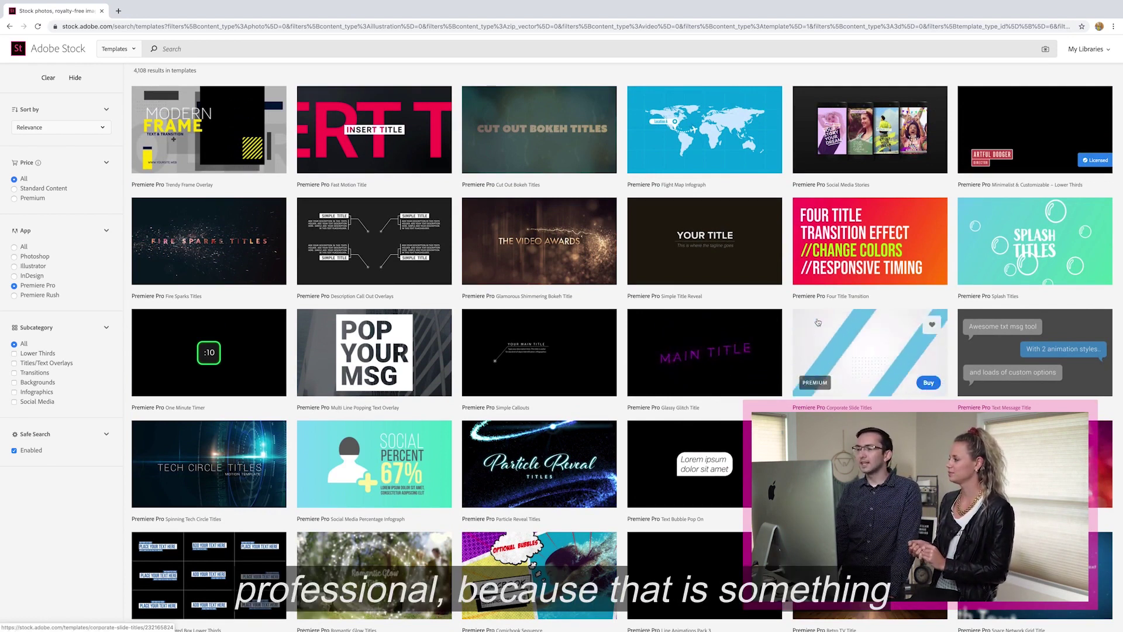
Step: Open the details of the Minimalist & Customizable – Lower Thirds template
click(1039, 139)
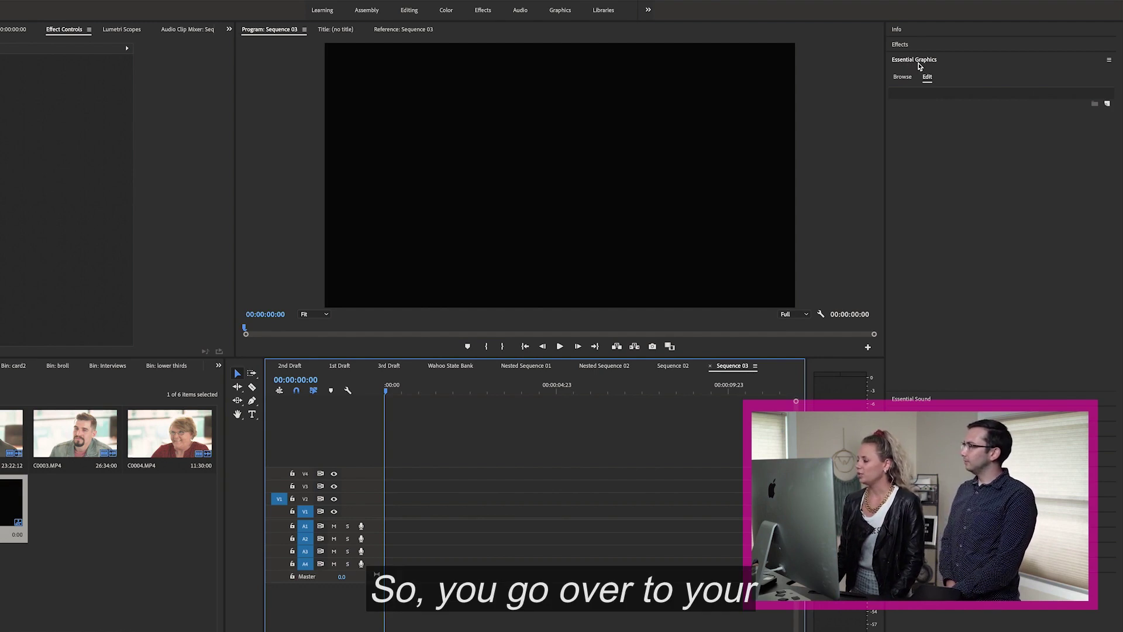
Step: Show the Essential Graphics Browse library and look through the My Templates thumbnails
click(903, 77)
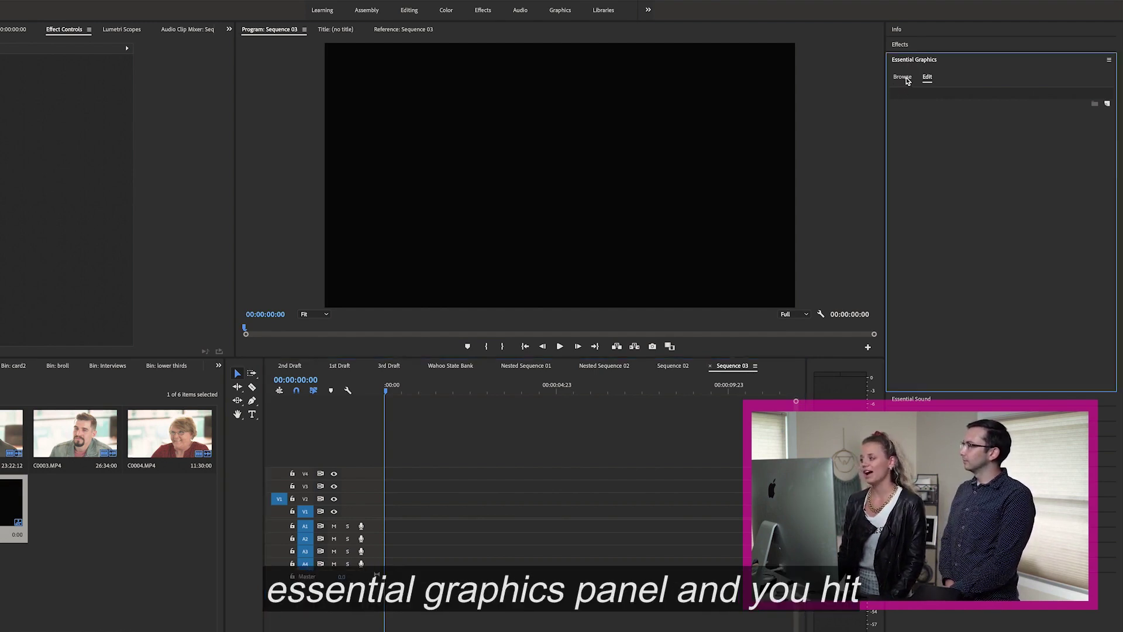
scroll(949, 230, down, 5)
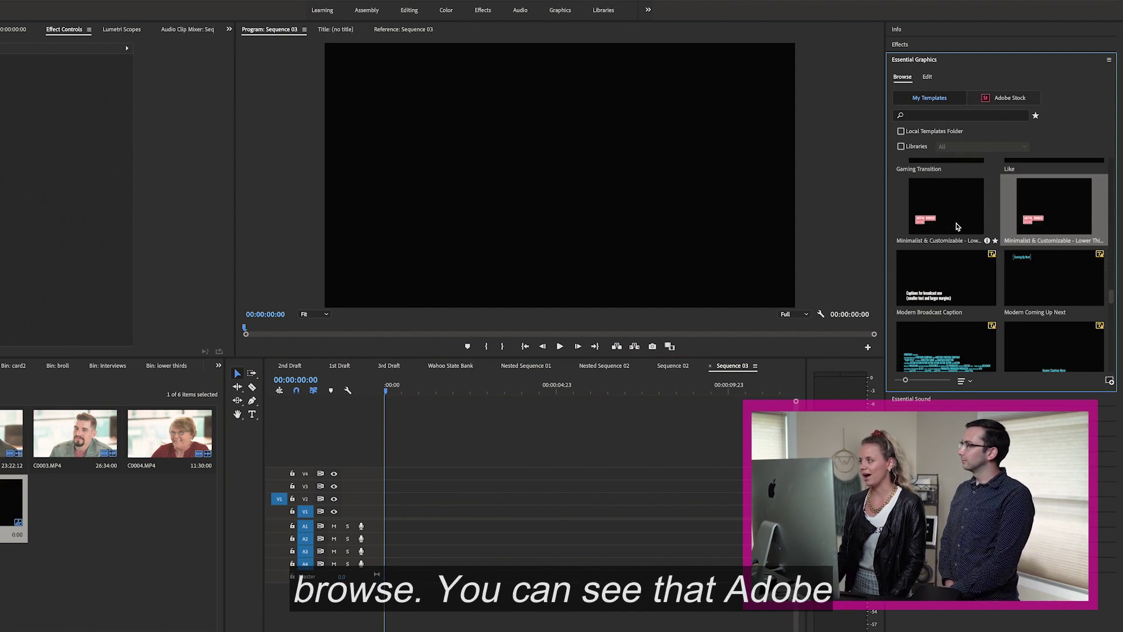
scroll(957, 227, down, 6)
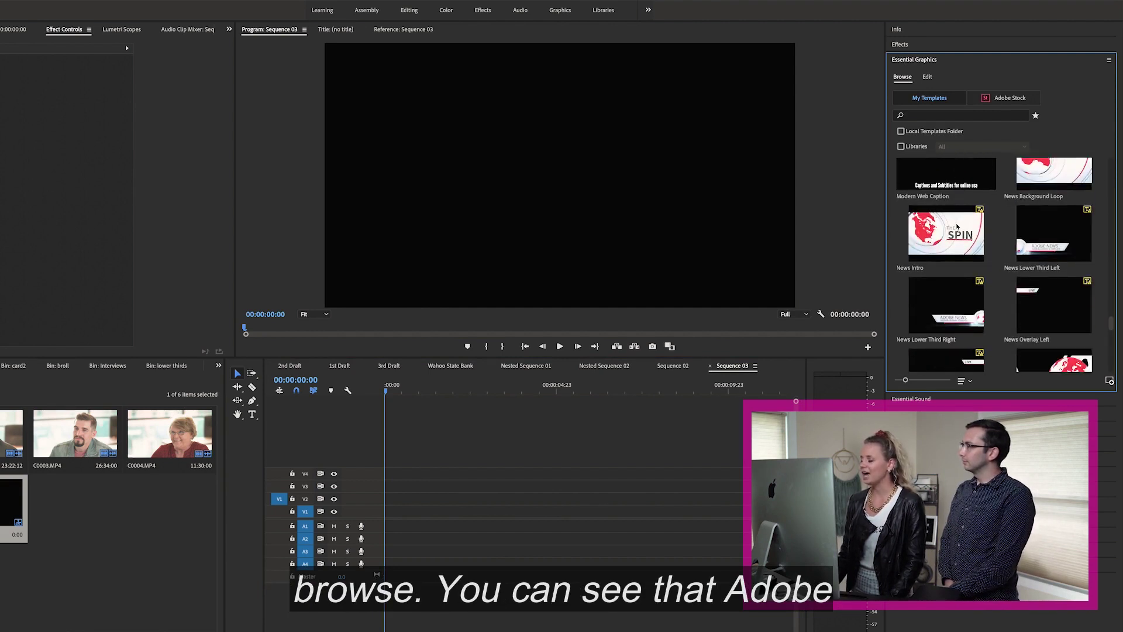
scroll(957, 227, down, 5)
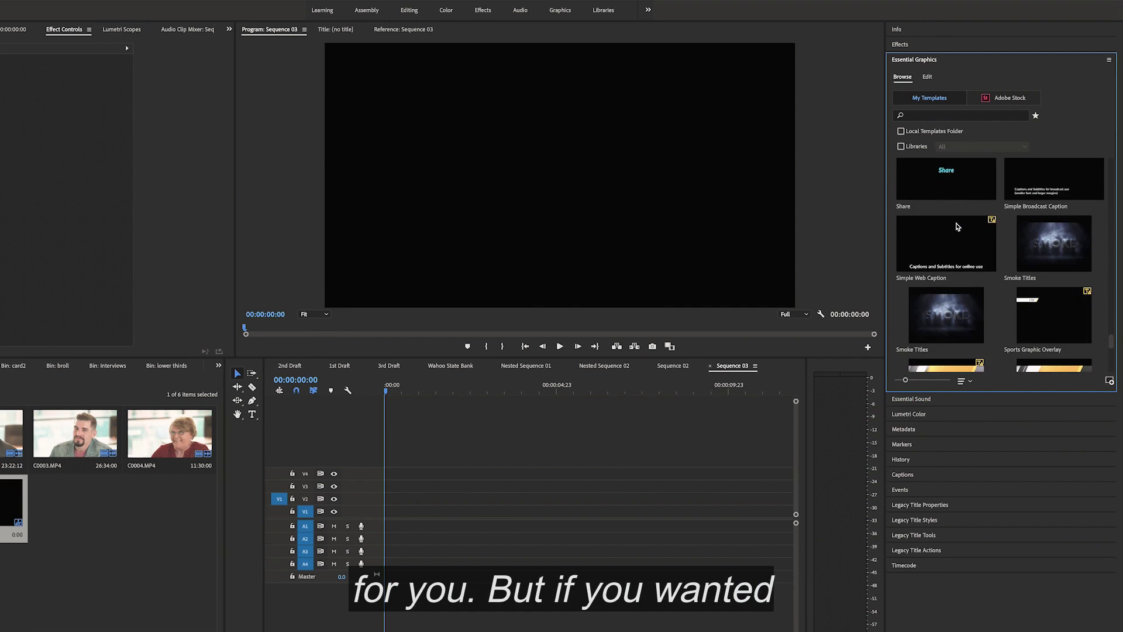
scroll(958, 226, up, 8)
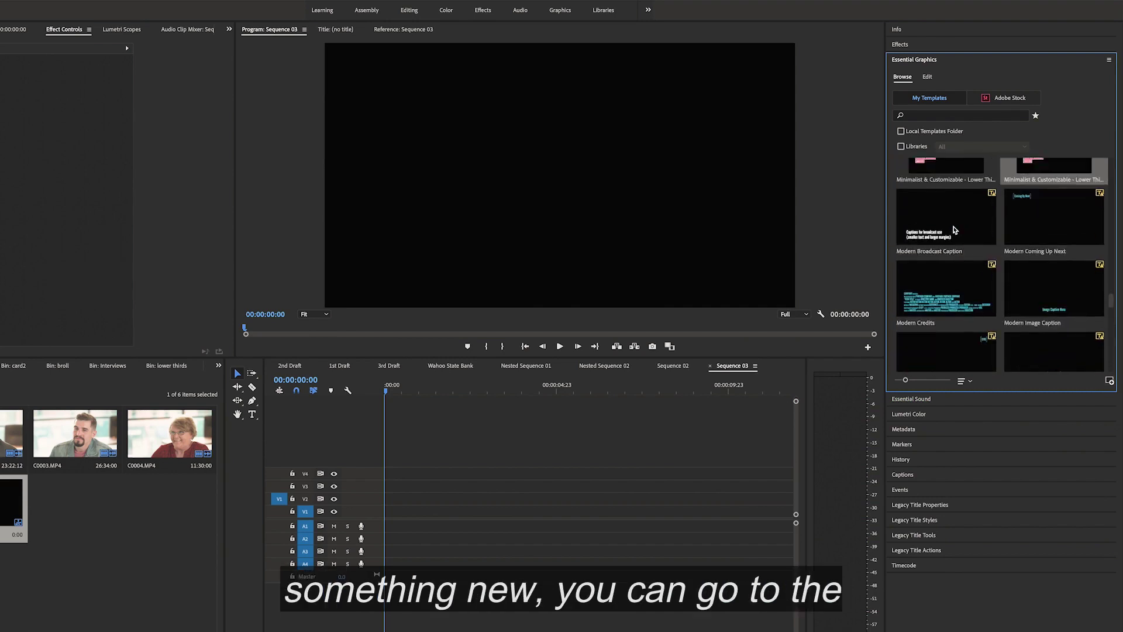
scroll(960, 232, up, 10)
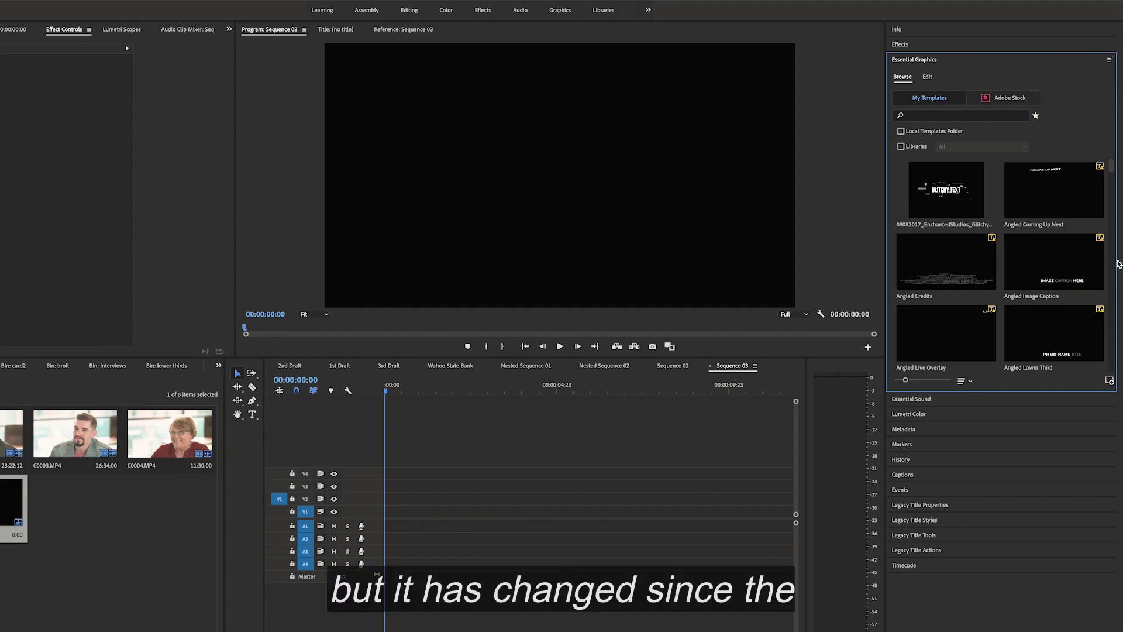
click(1110, 382)
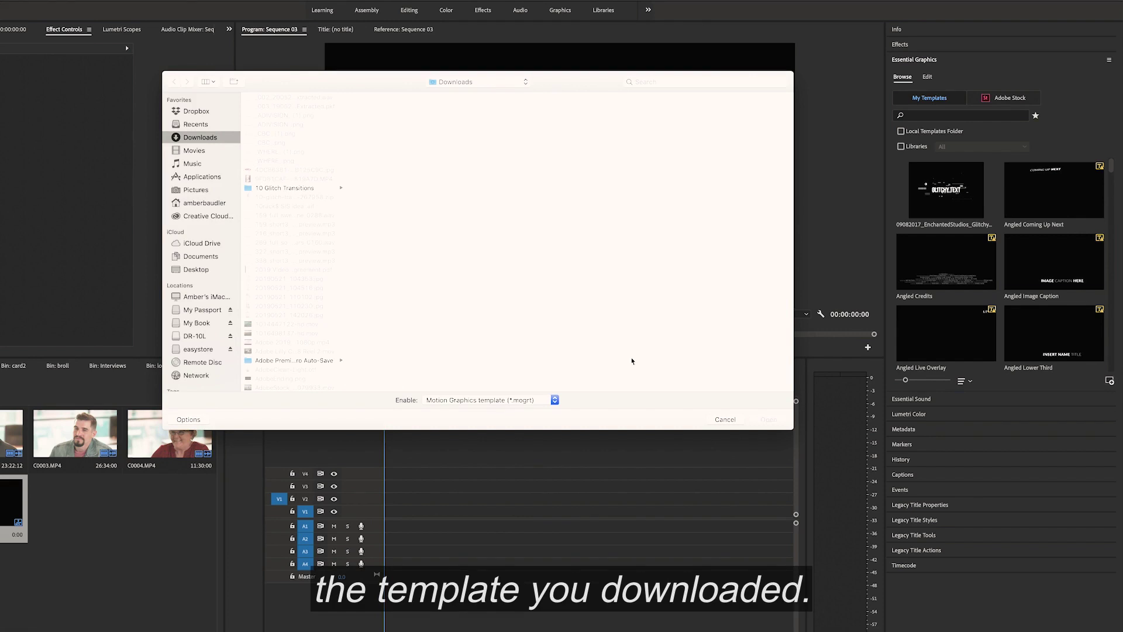
click(725, 420)
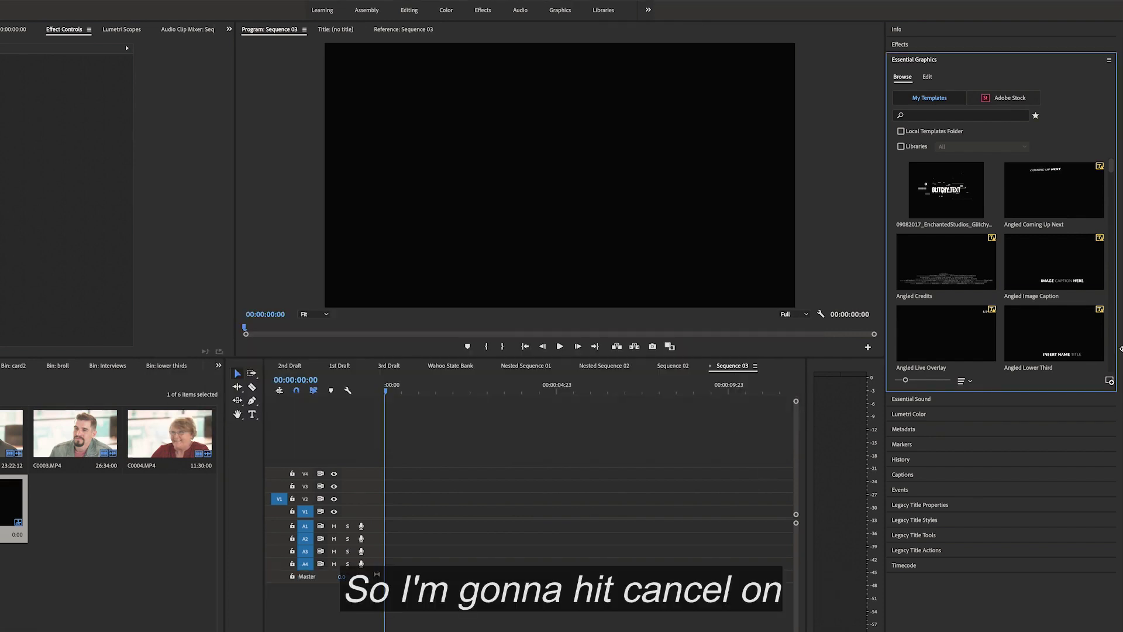
scroll(975, 330, down, 10)
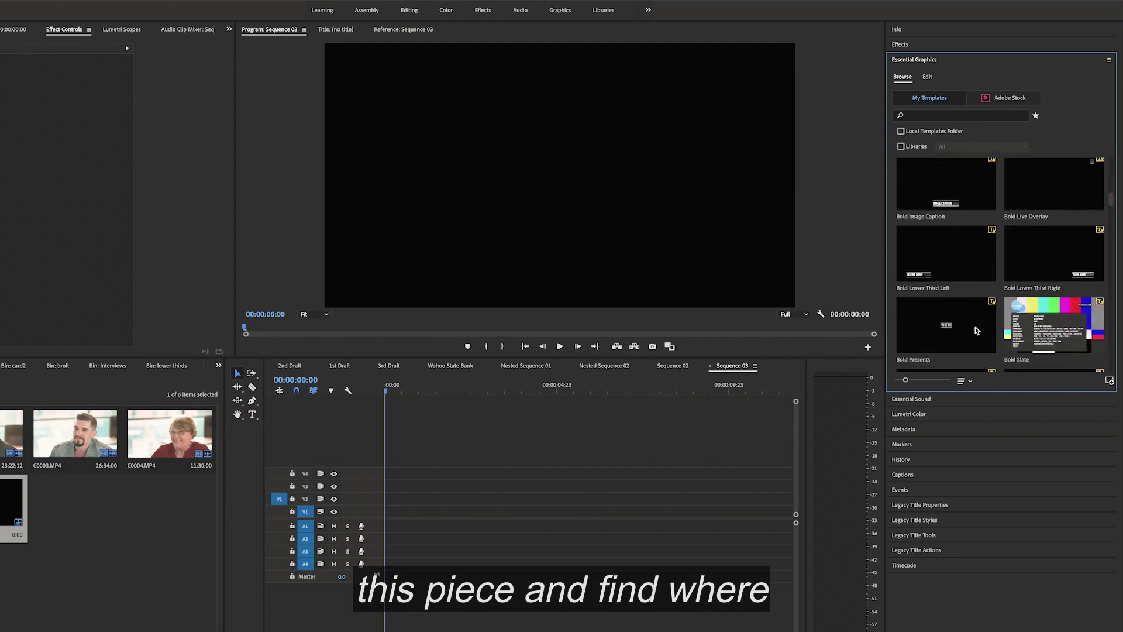
scroll(975, 331, down, 6)
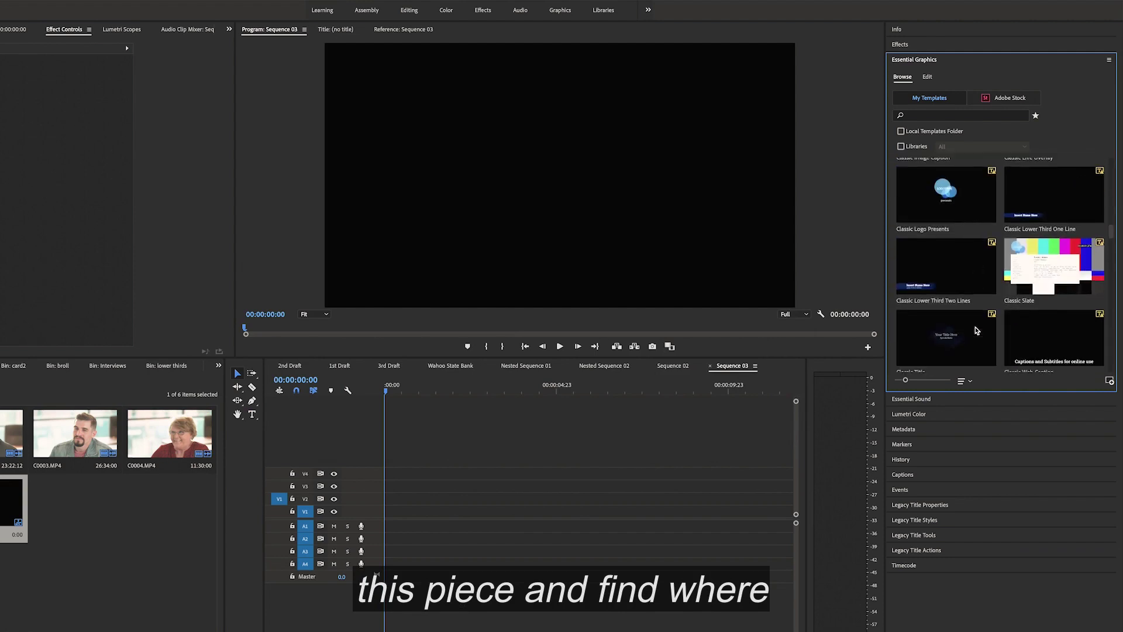
scroll(976, 330, down, 8)
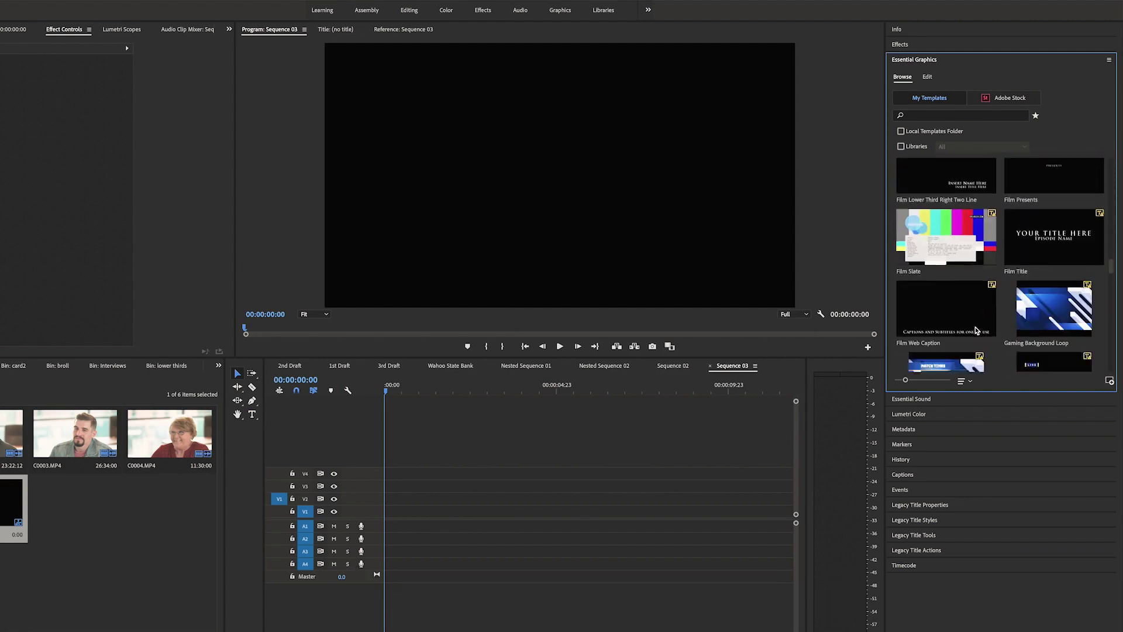
scroll(975, 330, down, 3)
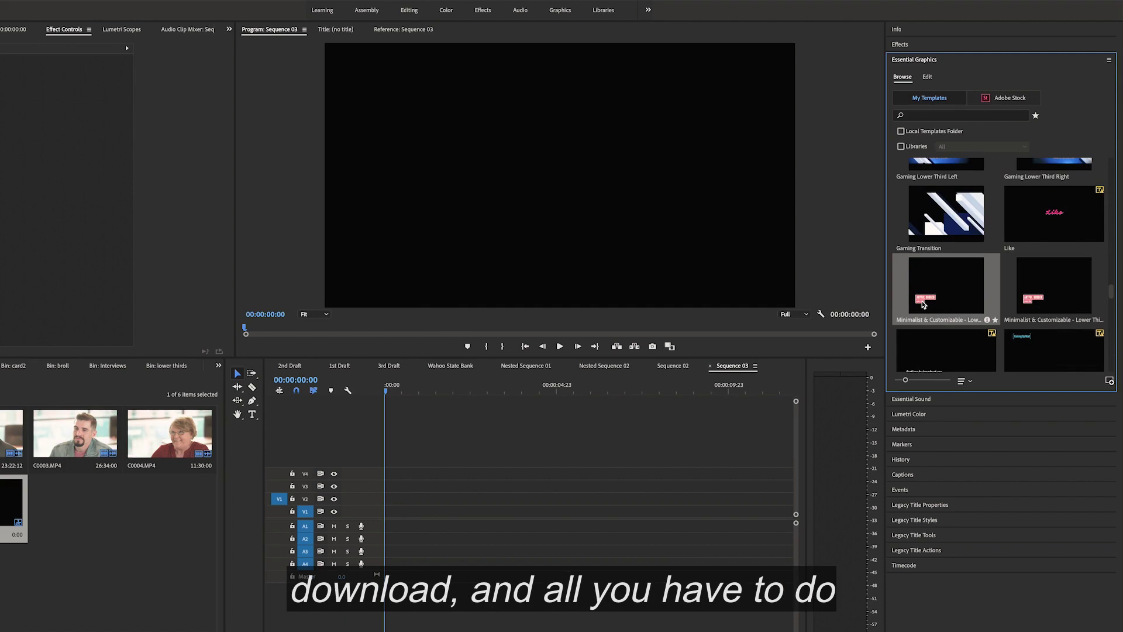
Step: Place the Minimalist lower third on V2 at the sequence start, keeping existing settings, and play it back
drag(925, 302, 377, 500)
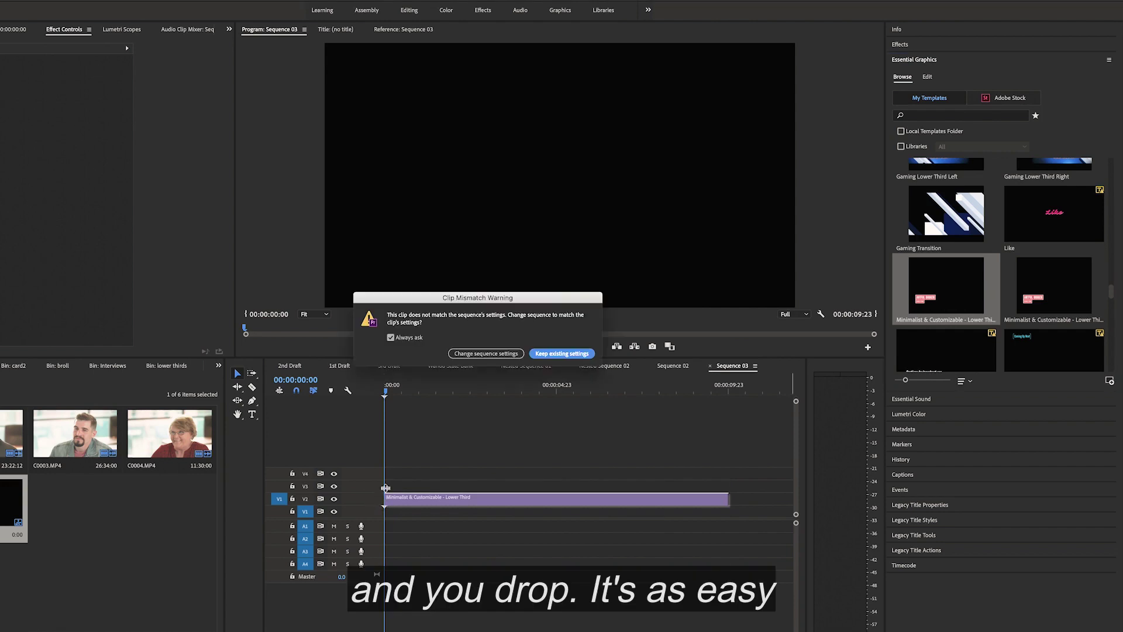
click(558, 353)
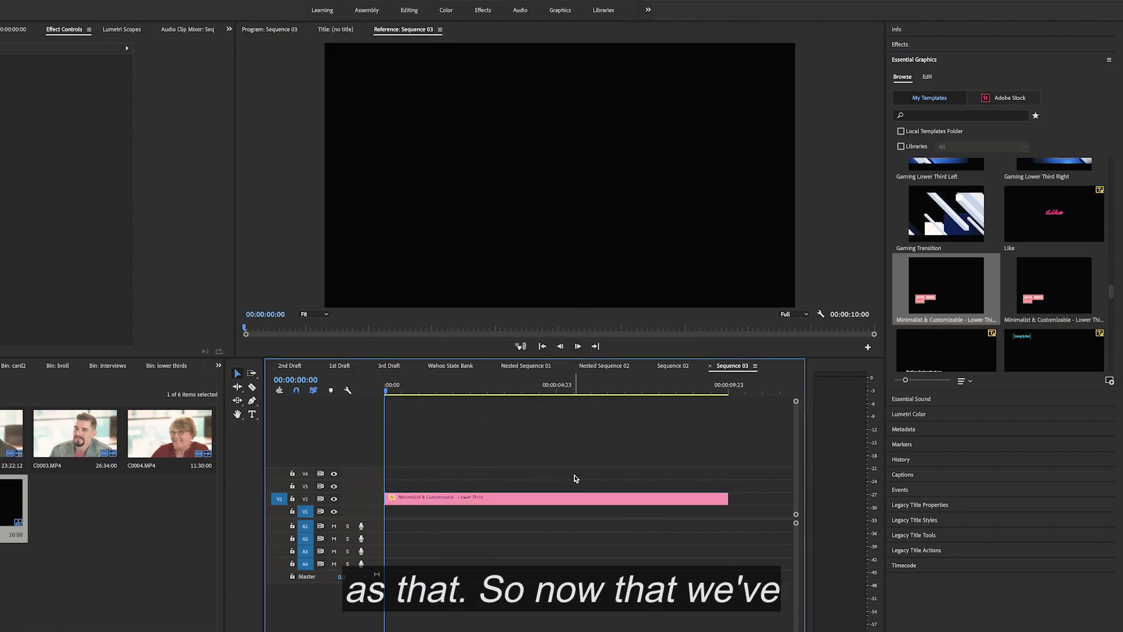
key(space)
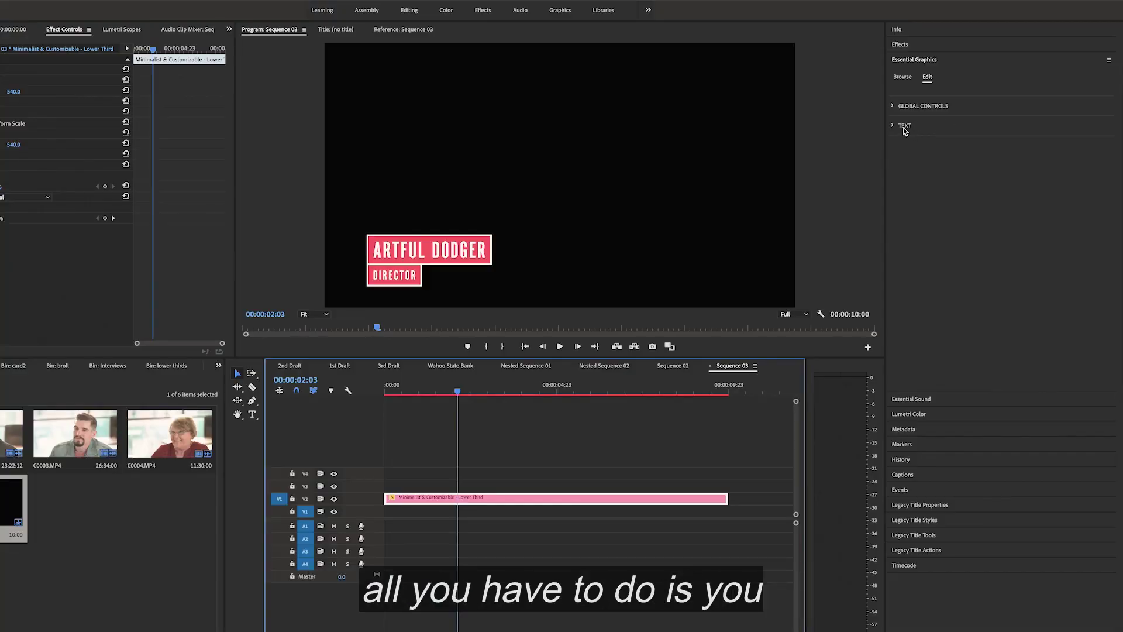
click(902, 79)
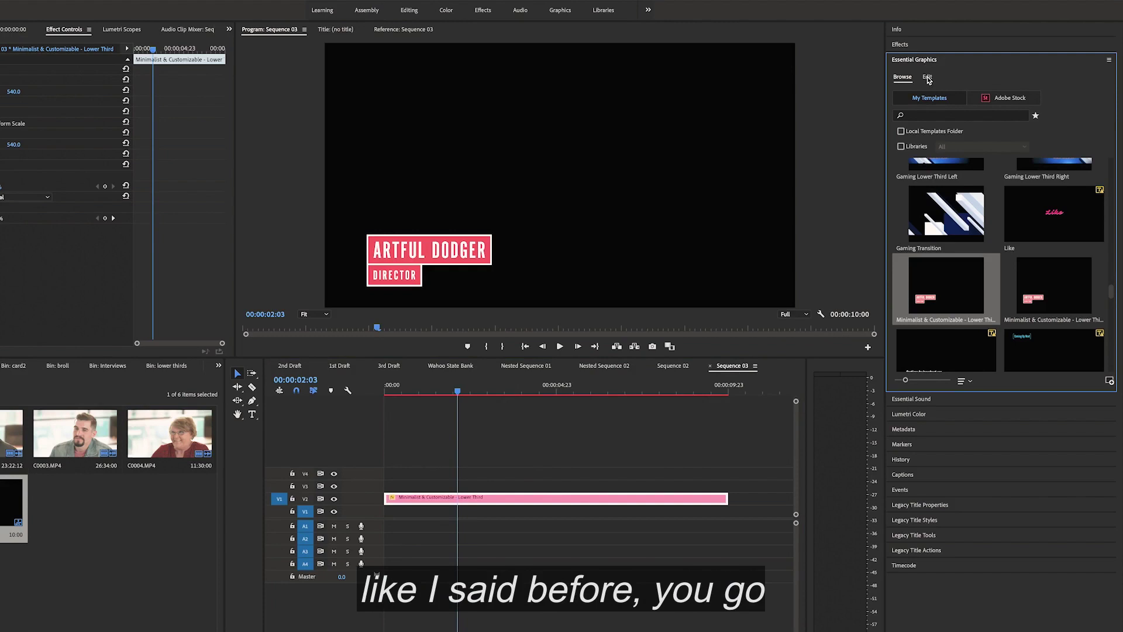
Step: Replace the Line 1 placeholder name with the person's full name in the lower third
click(928, 78)
click(517, 460)
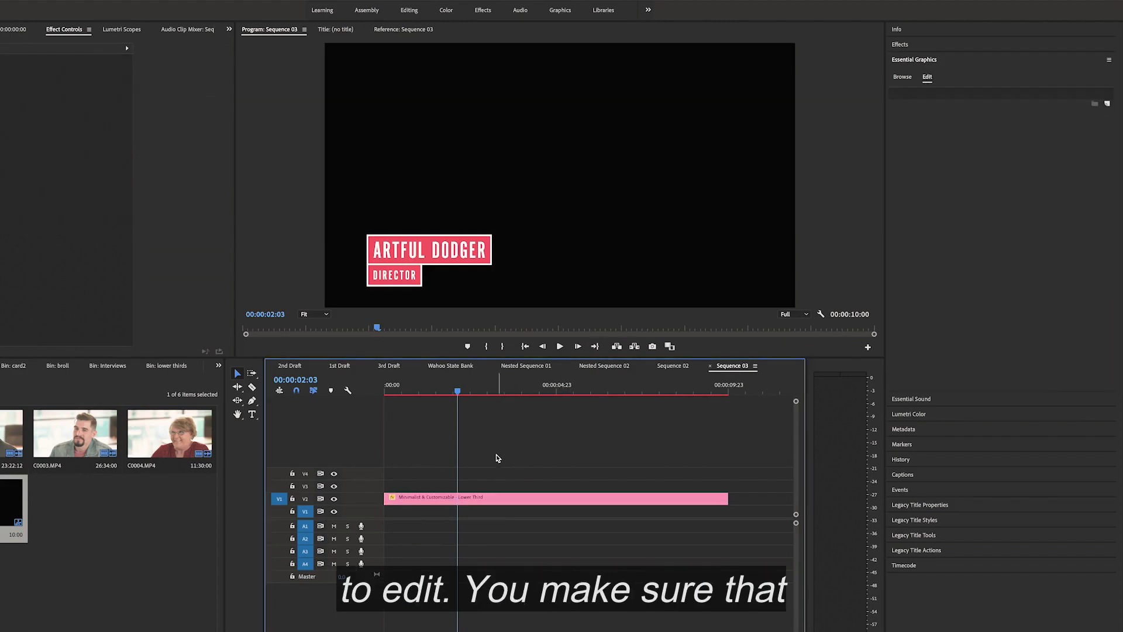
click(478, 499)
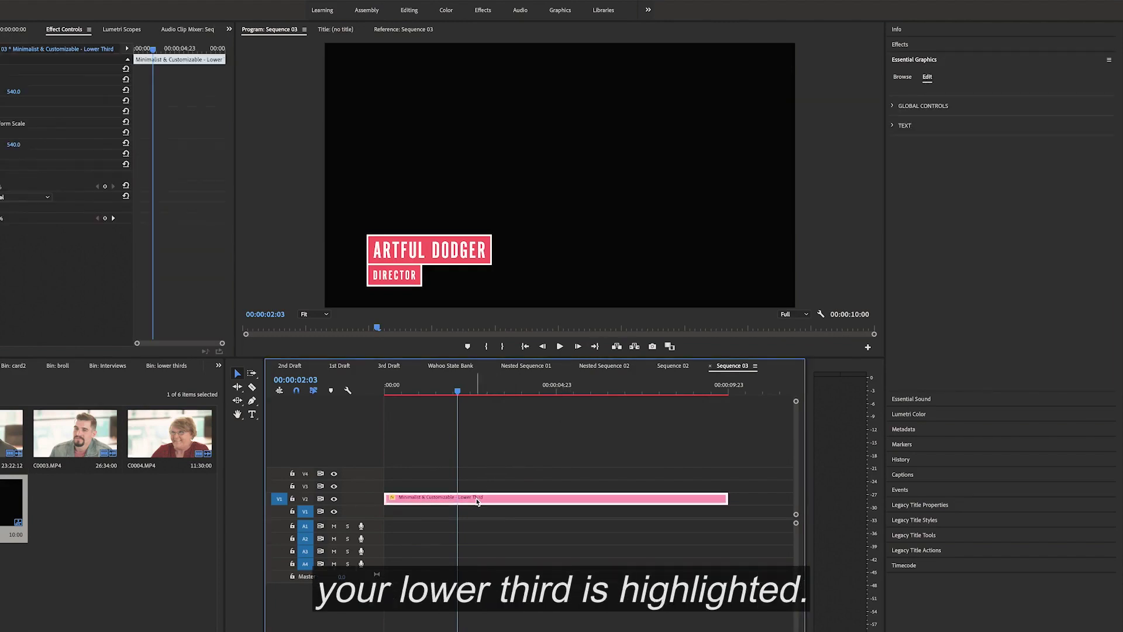
click(894, 126)
click(893, 127)
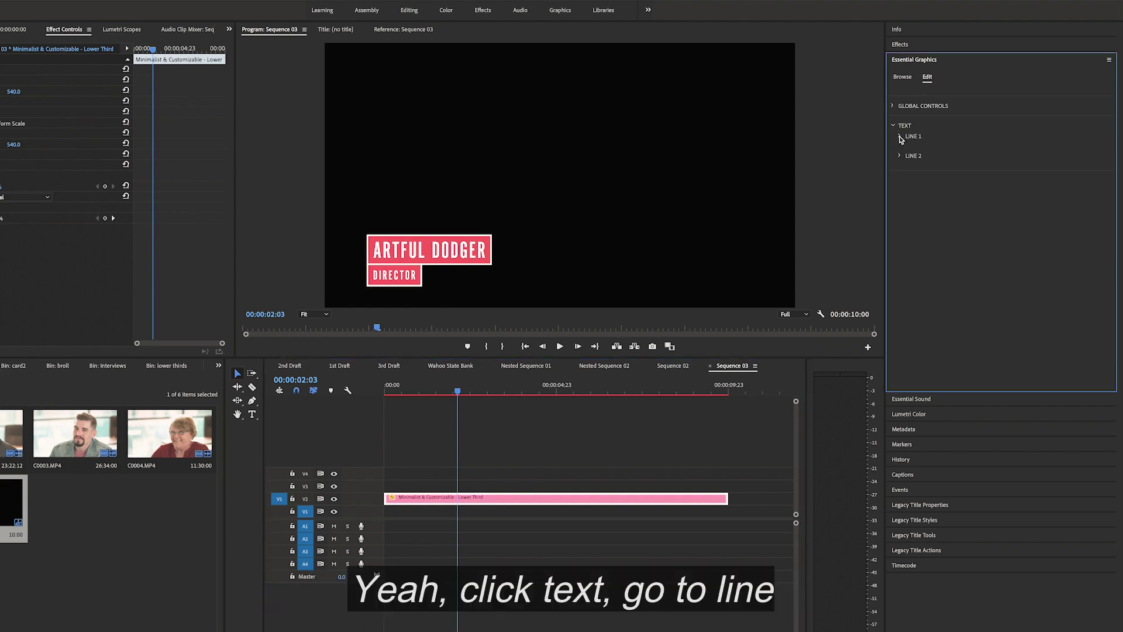
click(900, 137)
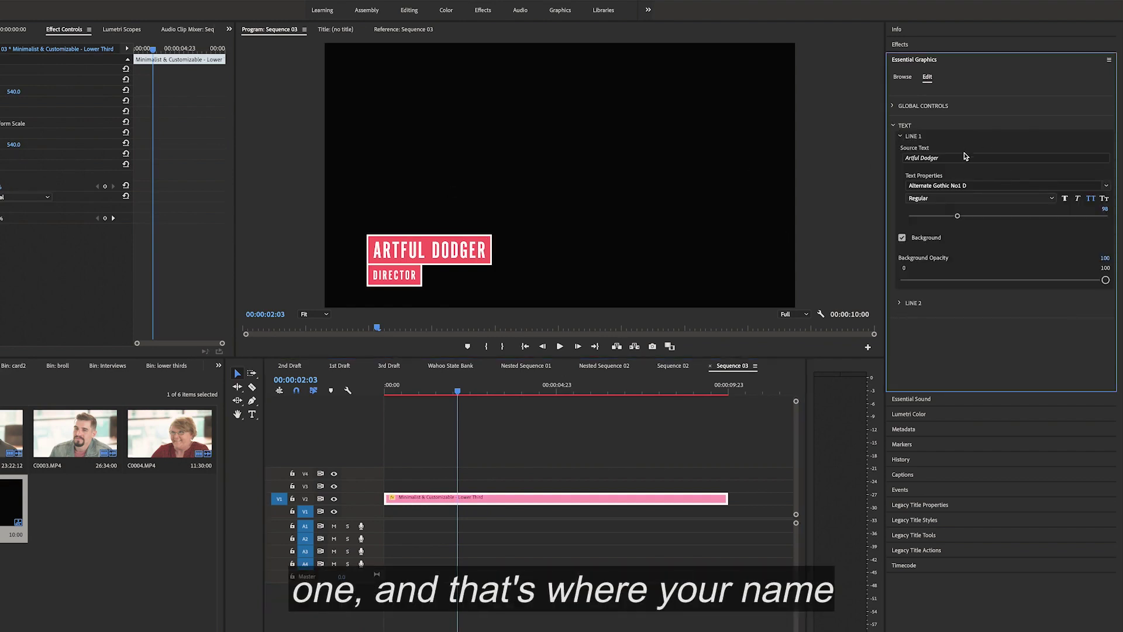
click(965, 159)
key(BackSpace)
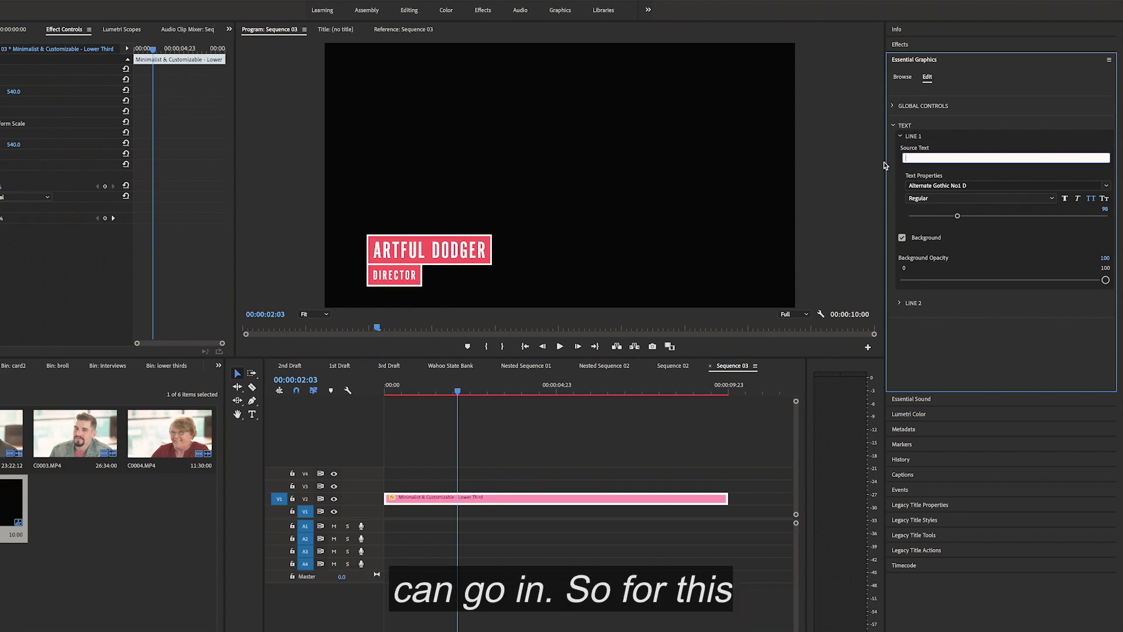
text(Christian Hohl)
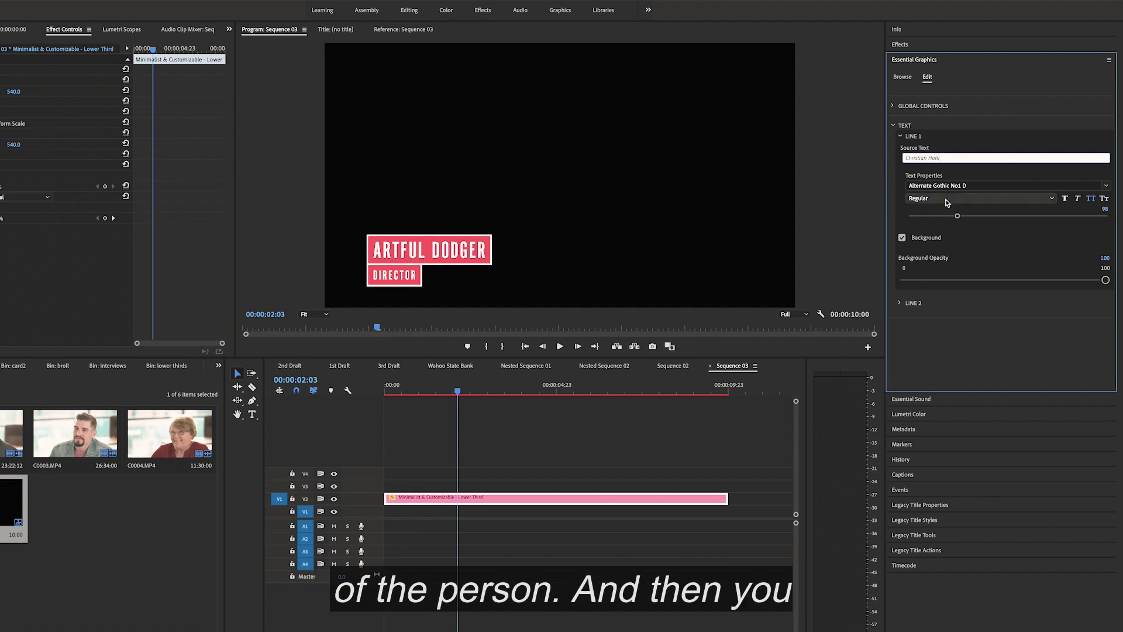
click(901, 138)
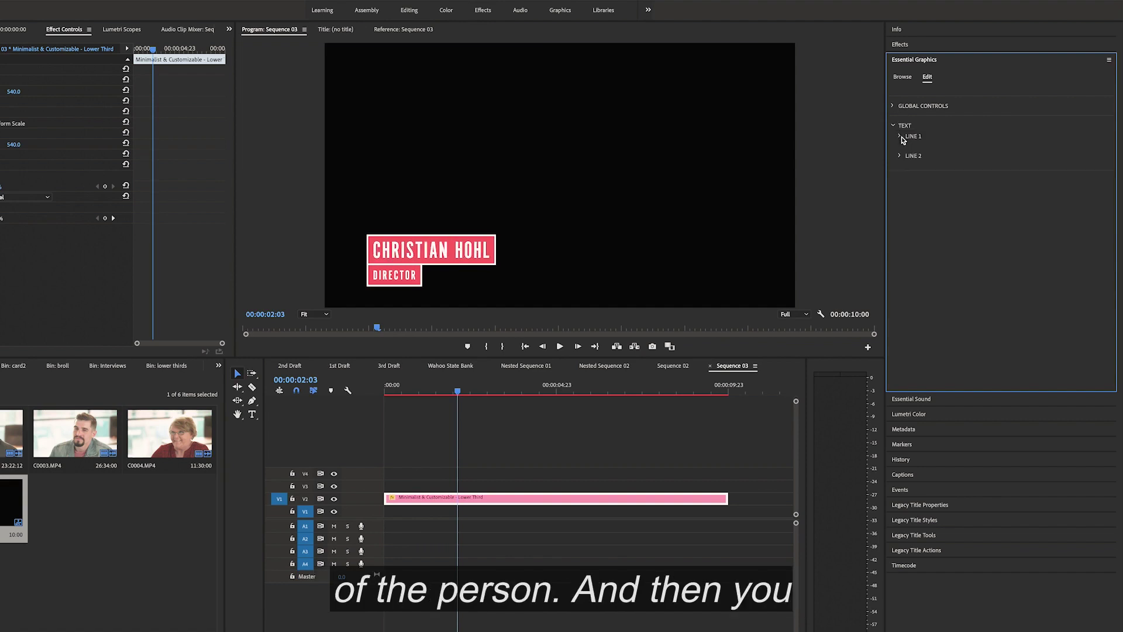
Step: Change Line 2's source text from Director to Marketing Officer
click(901, 157)
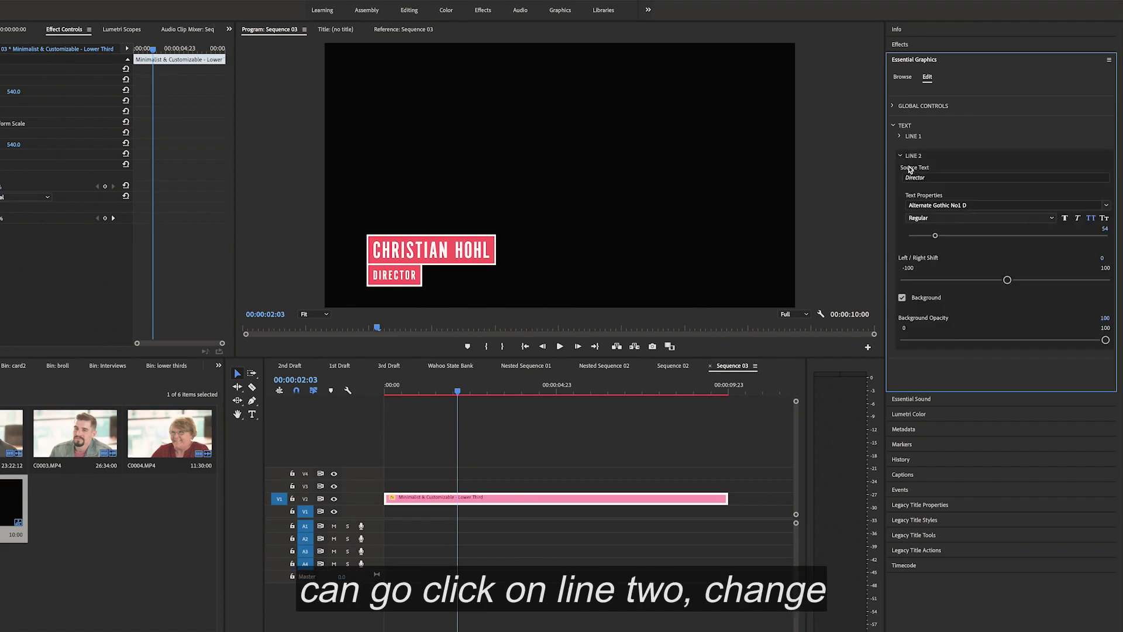
click(926, 178)
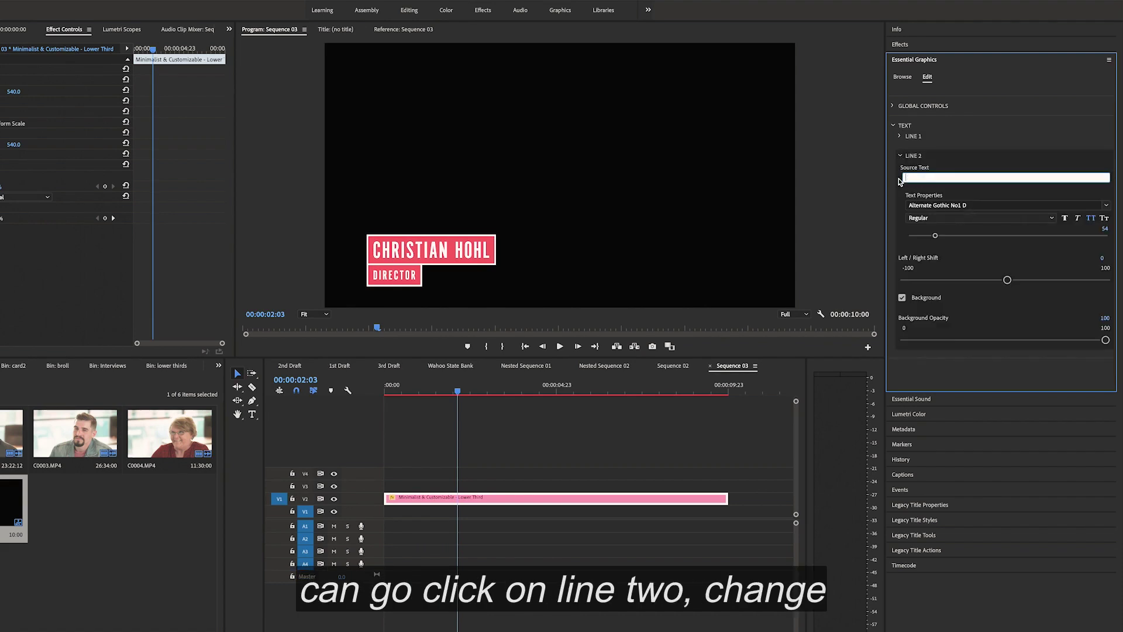
text(Marketing Officer)
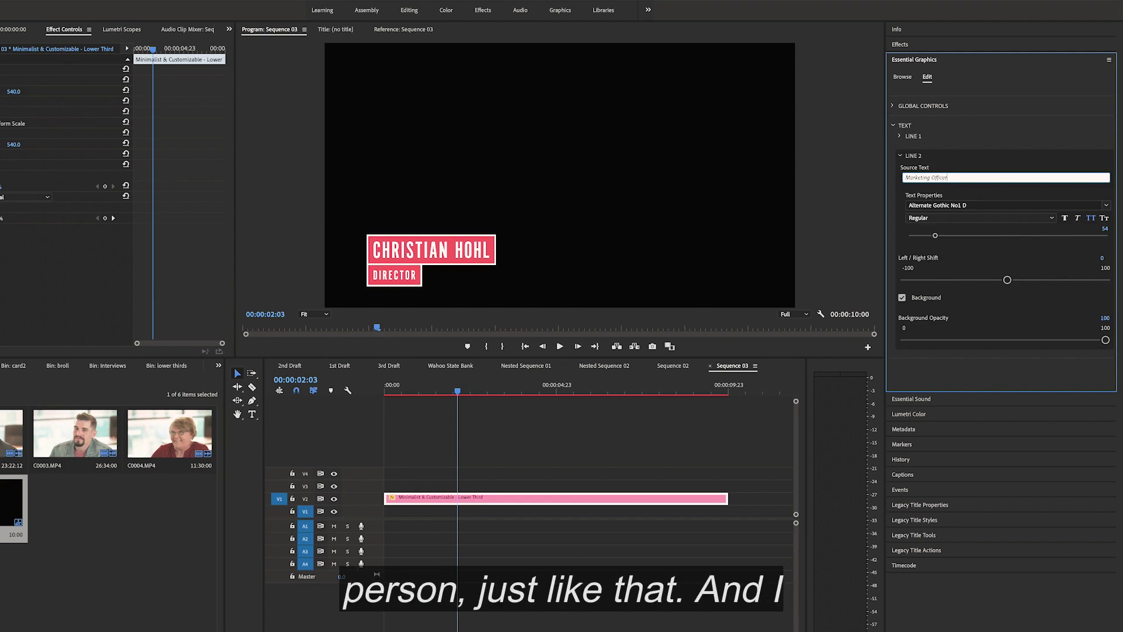
click(990, 164)
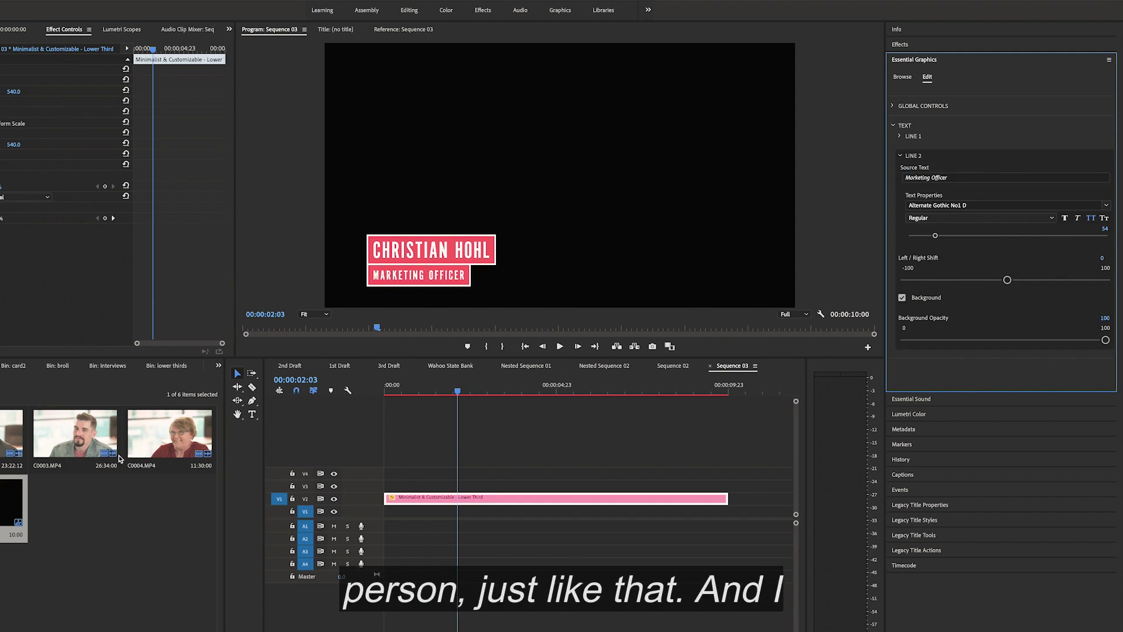
key(Right)
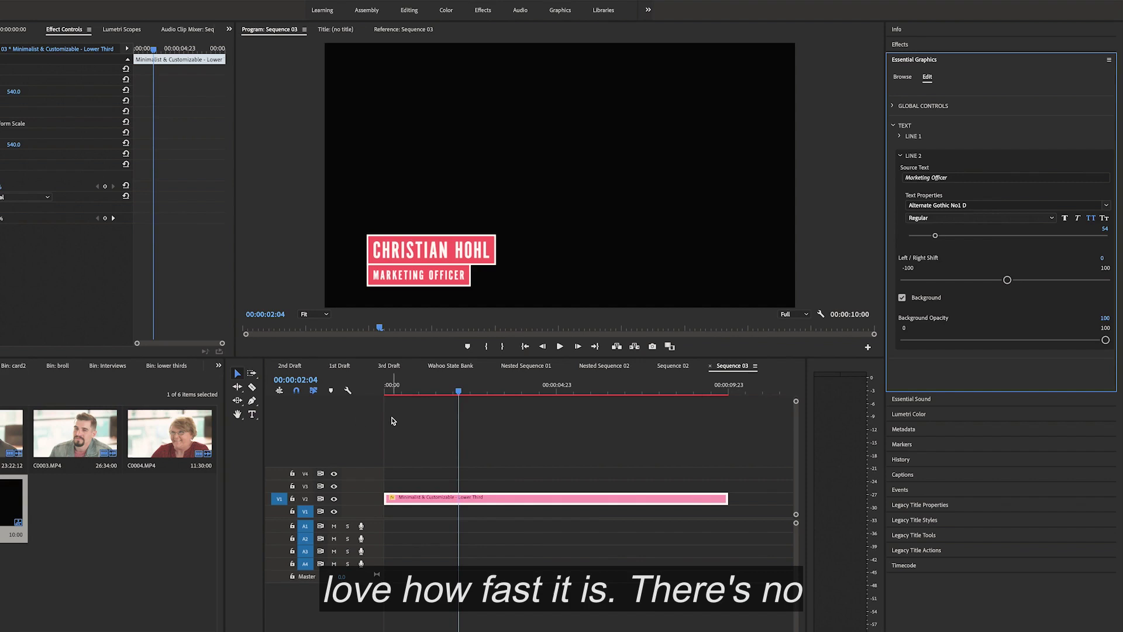
drag(455, 390, 355, 411)
key(space)
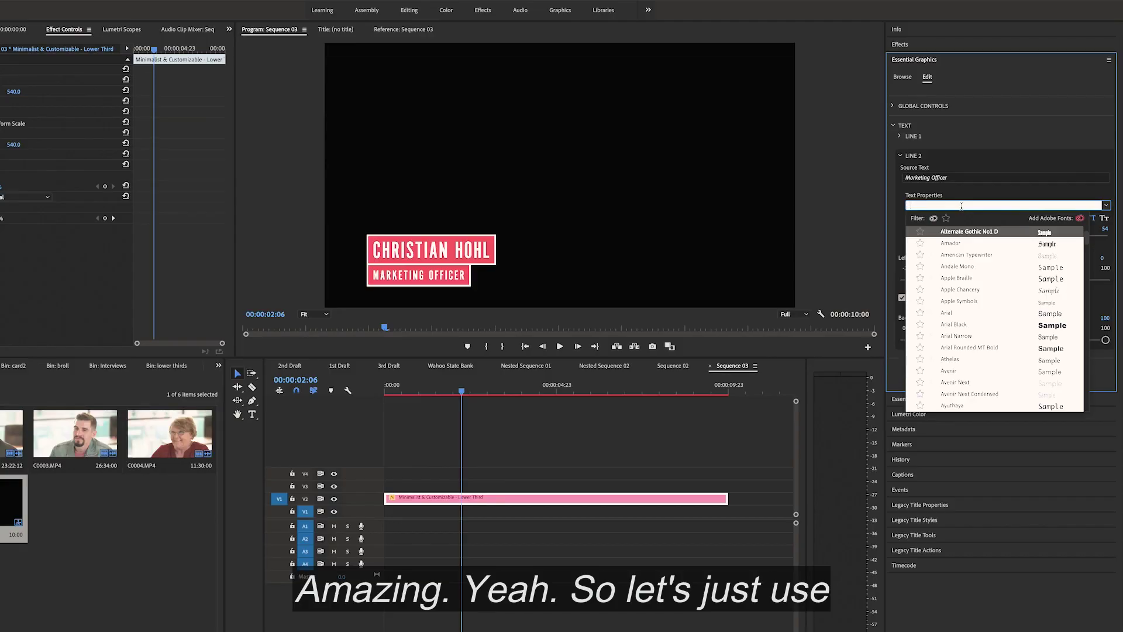
Step: Set Line 2's font to Bebas Neue Bold and scrub the timeline to review it
text(beb)
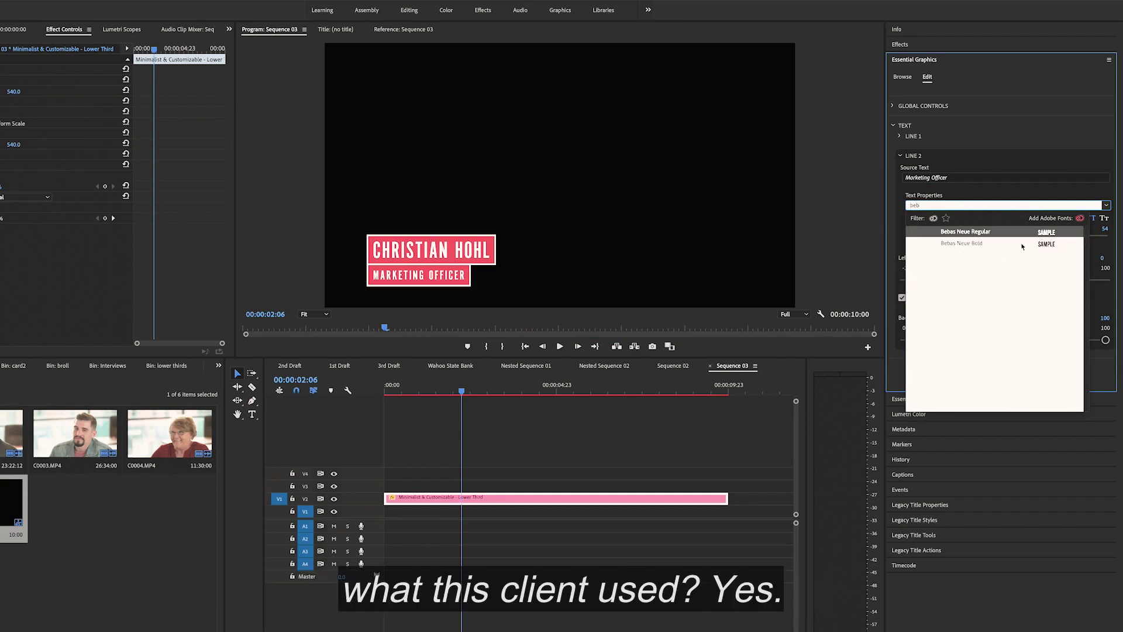
click(1021, 244)
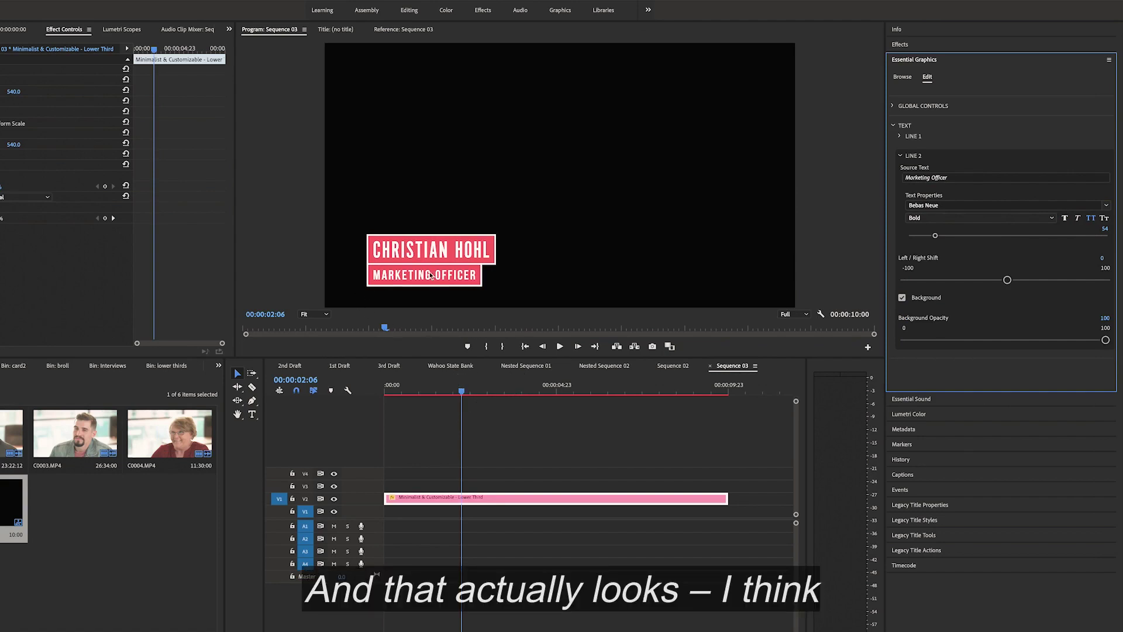
drag(465, 389, 646, 419)
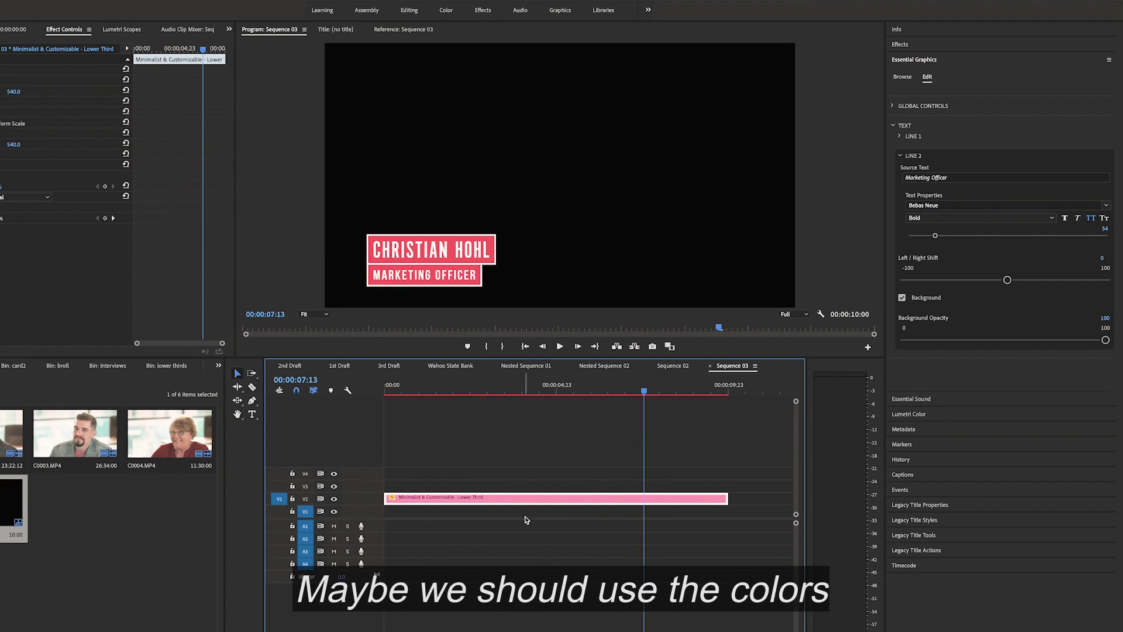
drag(645, 393, 551, 413)
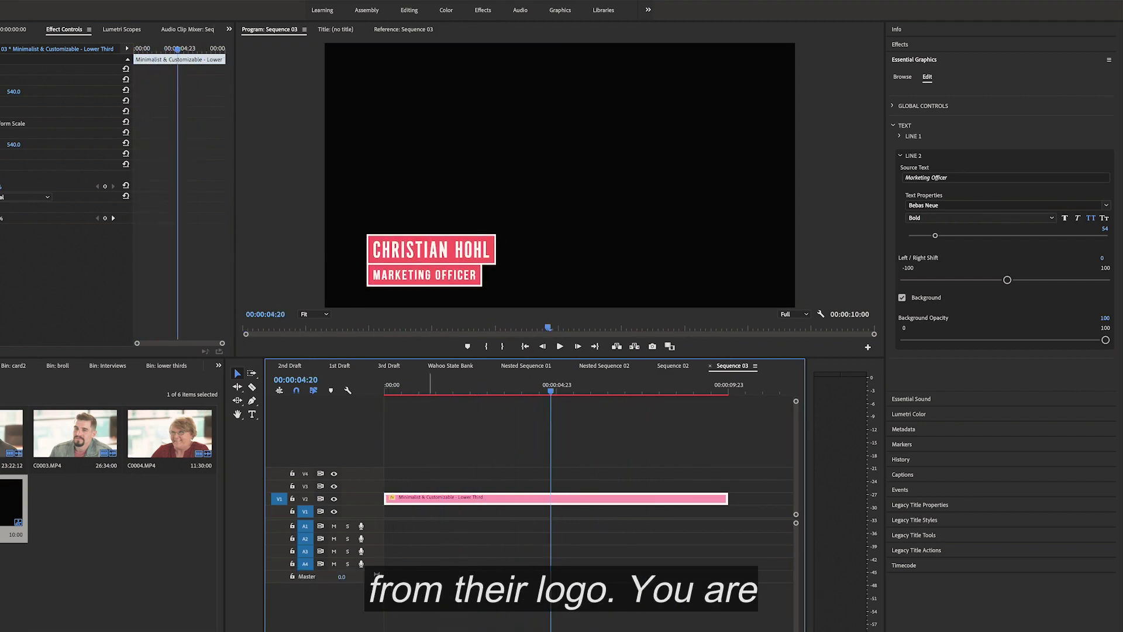
click(894, 126)
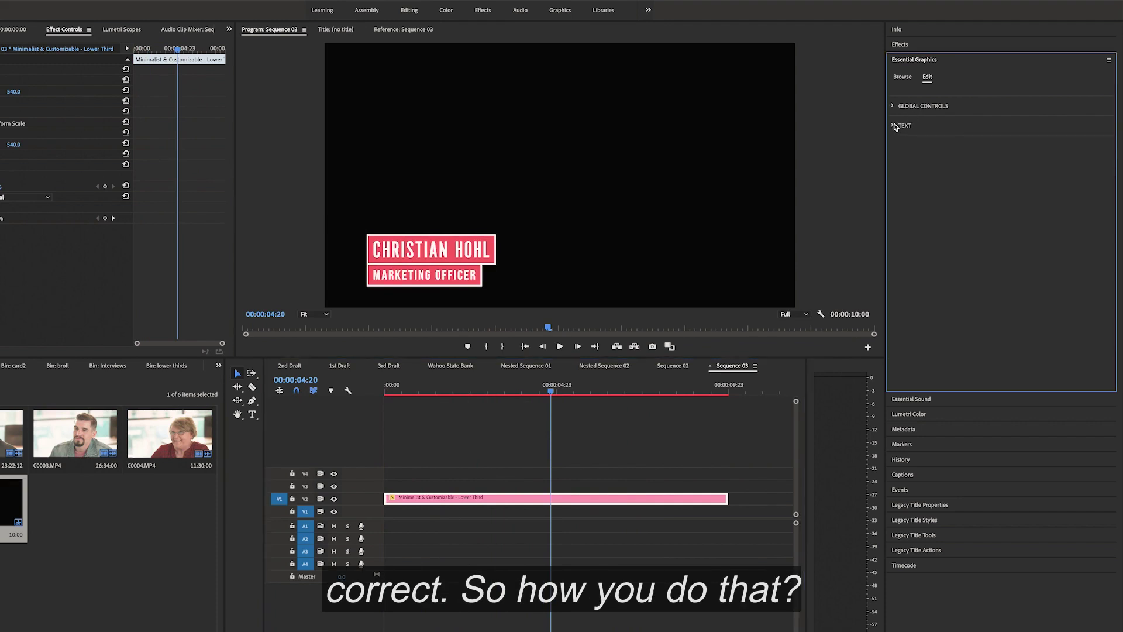
Step: Change the Style Color 2 from red C24747 to dark blue 074975 and replay the lower third
click(891, 108)
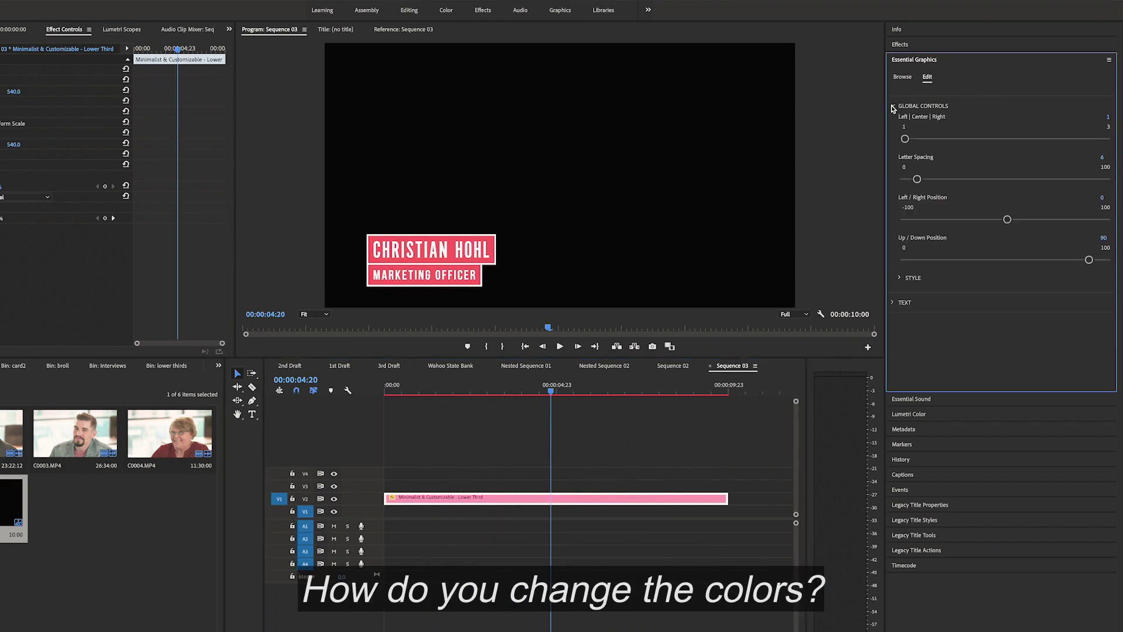
click(901, 279)
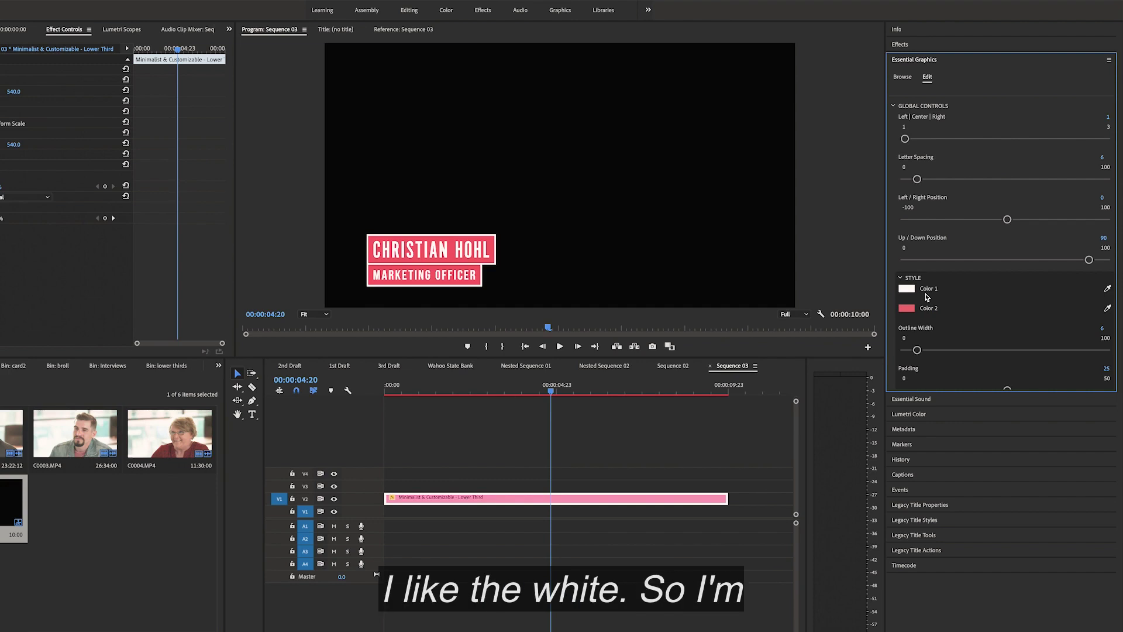
click(907, 308)
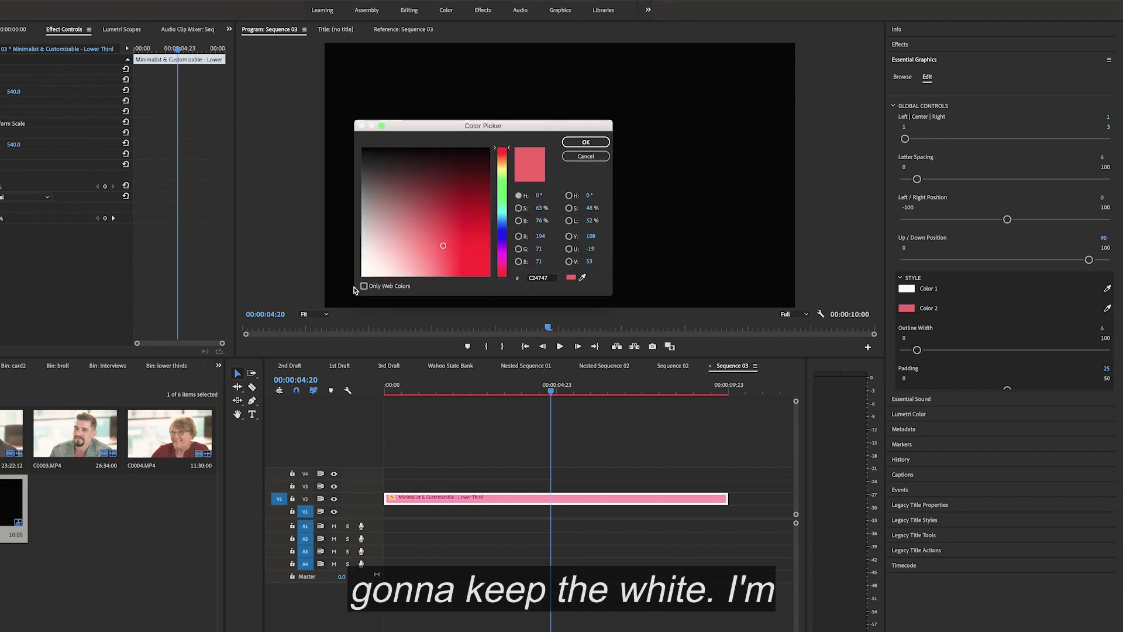
click(542, 278)
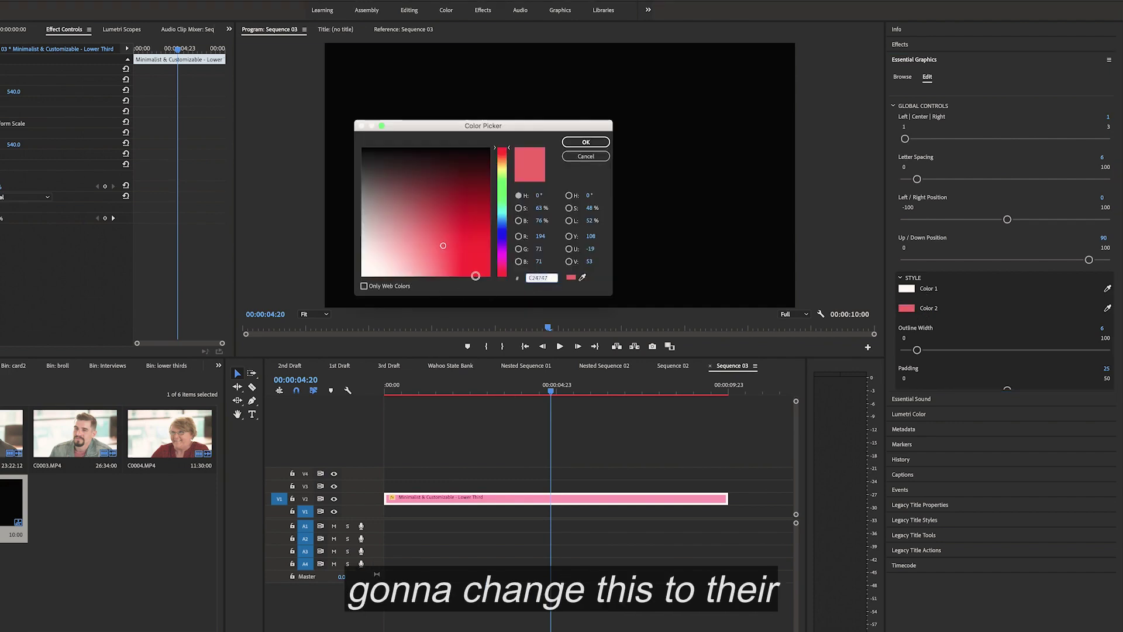
text(074975)
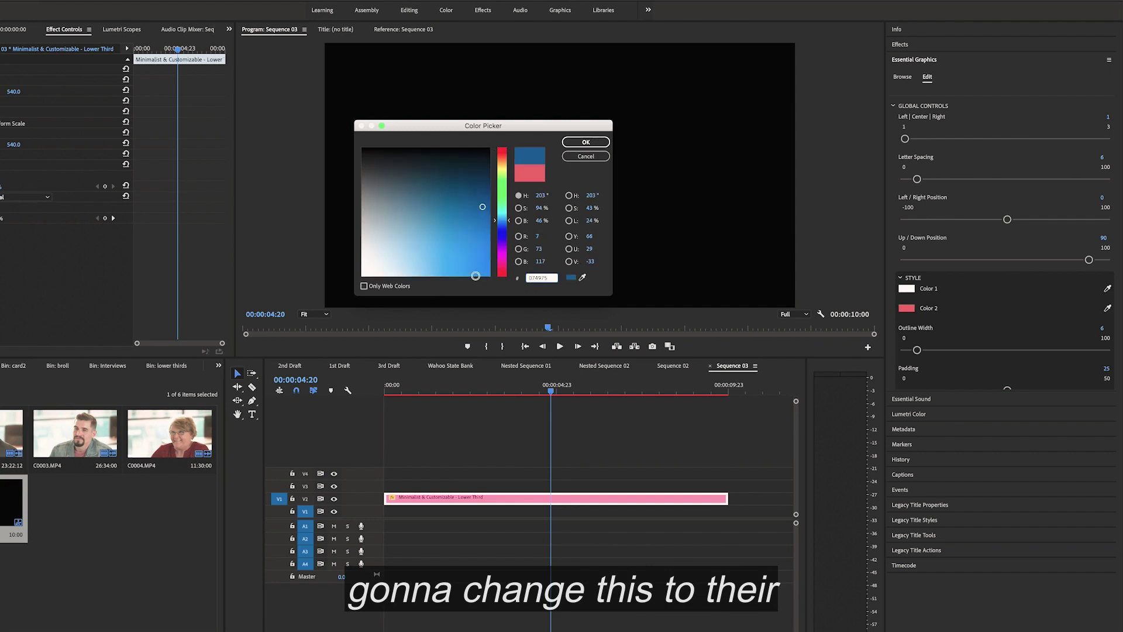
click(585, 143)
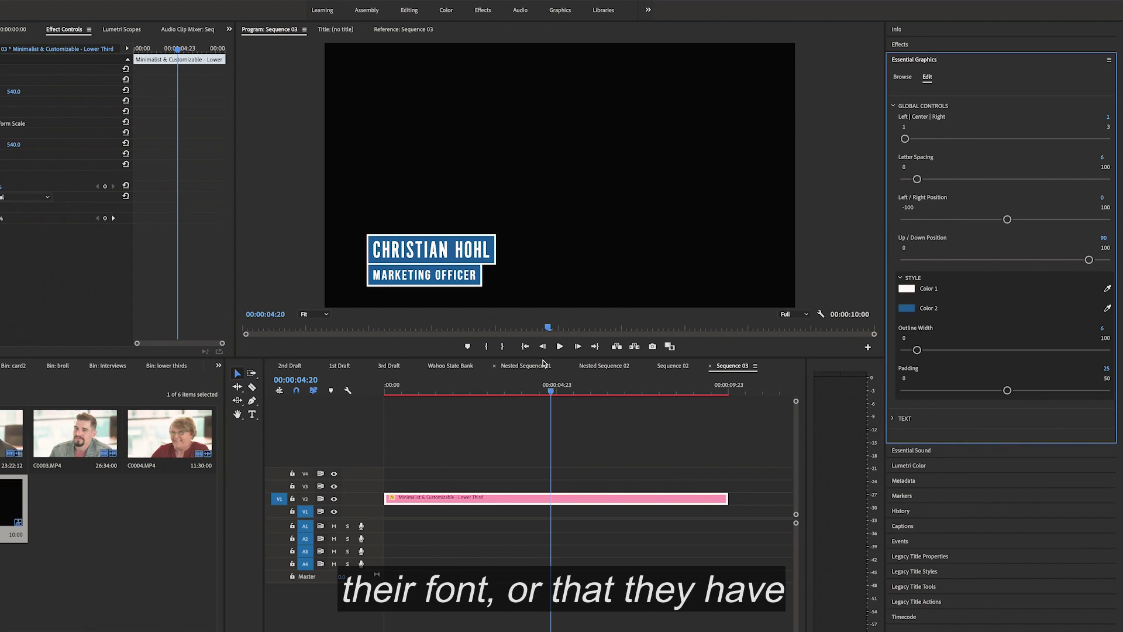
drag(554, 396, 380, 393)
key(space)
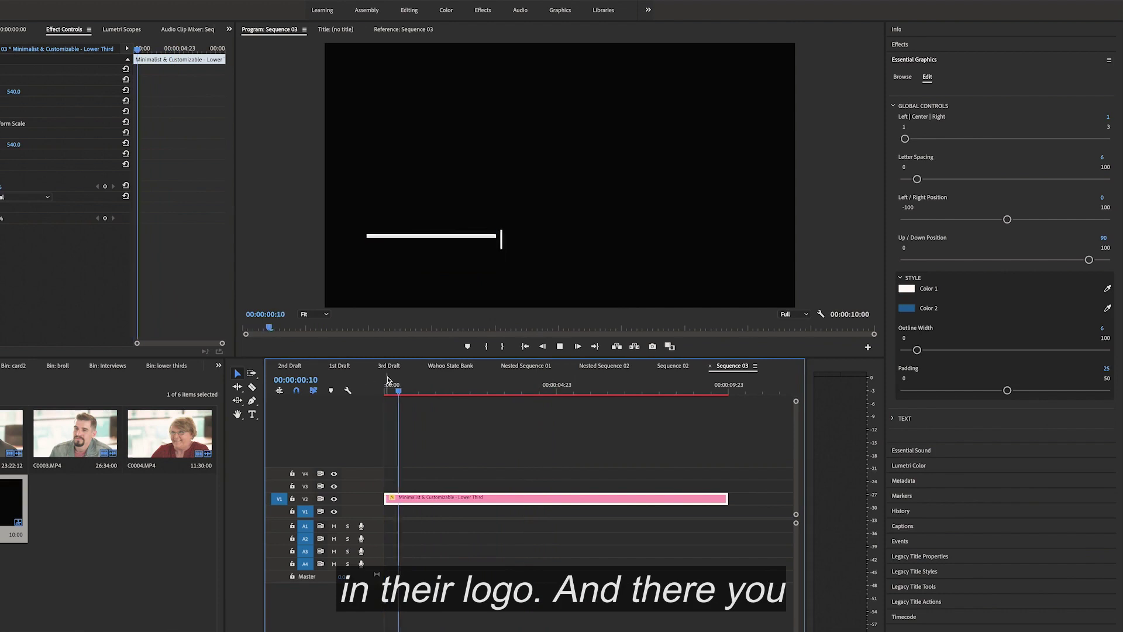